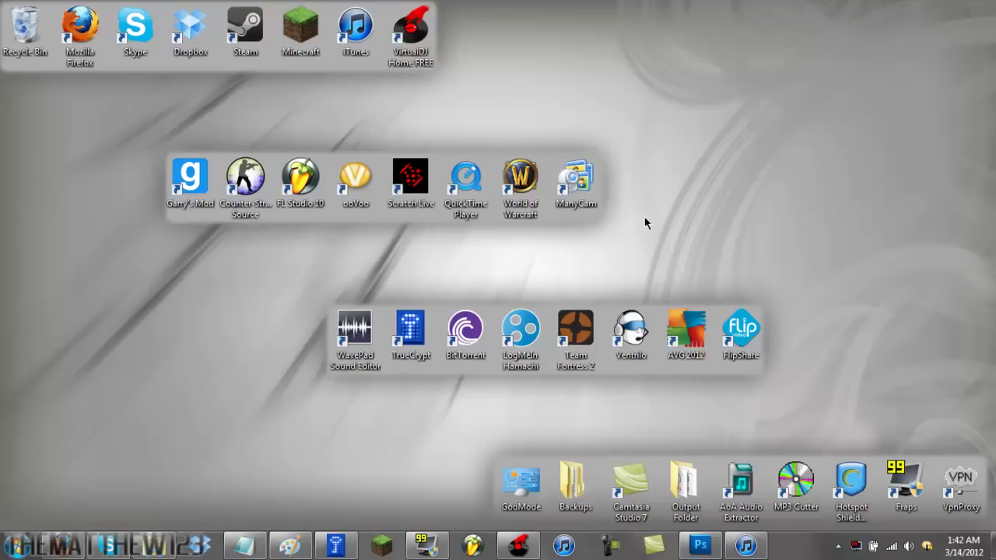
Switch to Virtual DJ and scrub deck 1's Hyper Sun track to about 01:15 elapsed.
{"action": "left_click", "coordinate": [536, 549]}
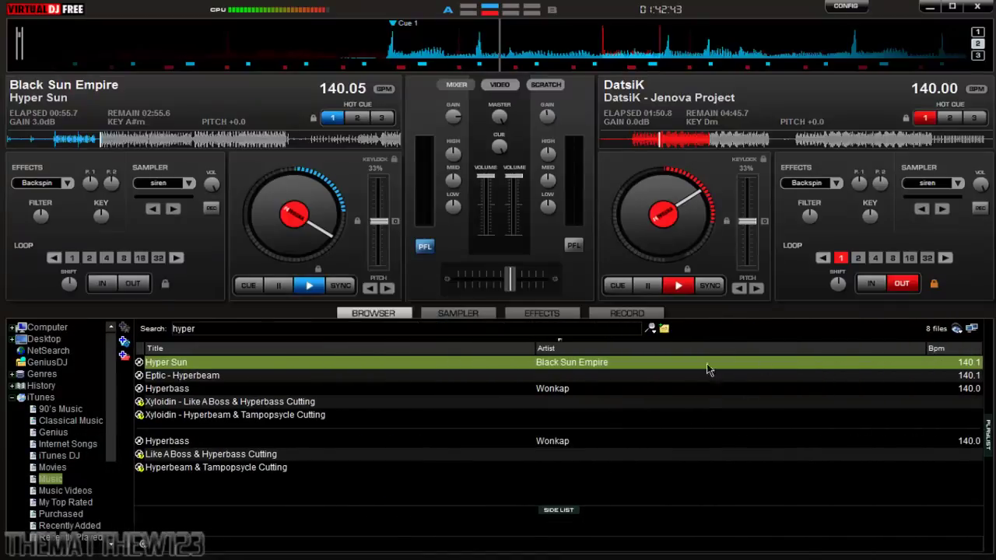
{"action": "left_click", "coordinate": [697, 423]}
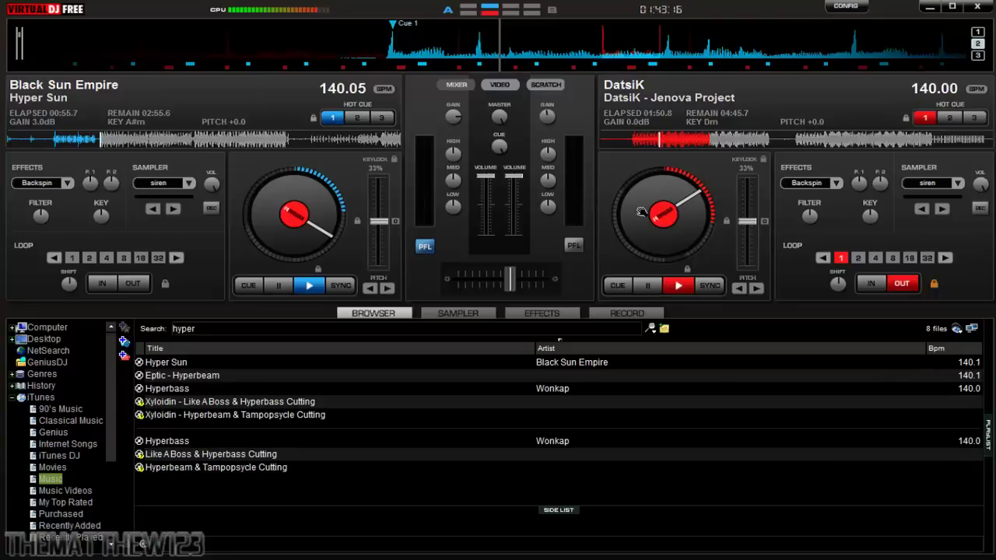
{"action": "left_click_drag", "start_coordinate": [448, 46], "coordinate": [549, 49]}
{"action": "left_click", "coordinate": [235, 137]}
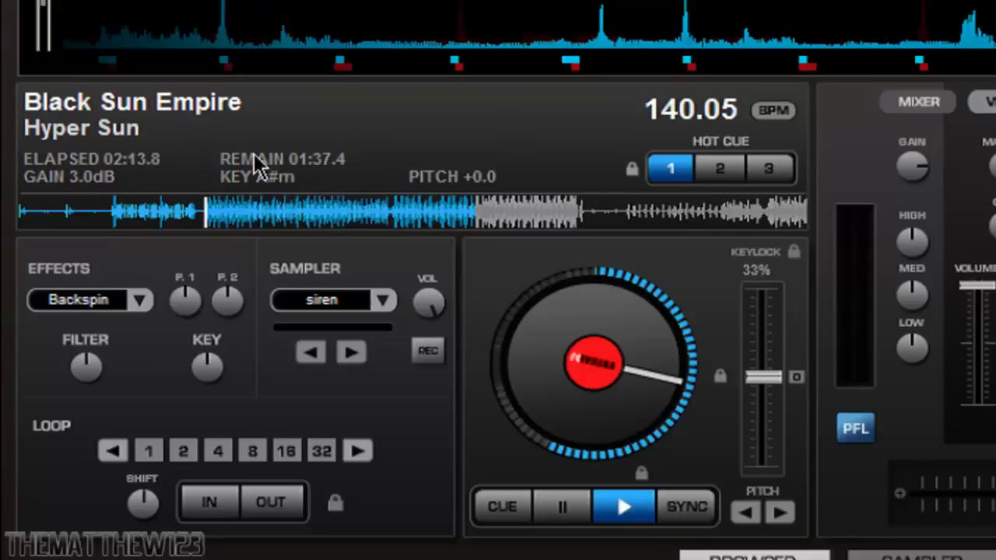
{"action": "left_click_drag", "start_coordinate": [366, 218], "coordinate": [283, 210]}
{"action": "left_click_drag", "start_coordinate": [533, 381], "coordinate": [537, 352]}
{"action": "mouse_move", "coordinate": [535, 397]}
{"action": "left_mouse_down"}
{"action": "mouse_move", "coordinate": [528, 382]}
{"action": "mouse_move", "coordinate": [527, 458]}
{"action": "mouse_move", "coordinate": [502, 98]}
{"action": "mouse_move", "coordinate": [723, 435]}
{"action": "left_mouse_up"}
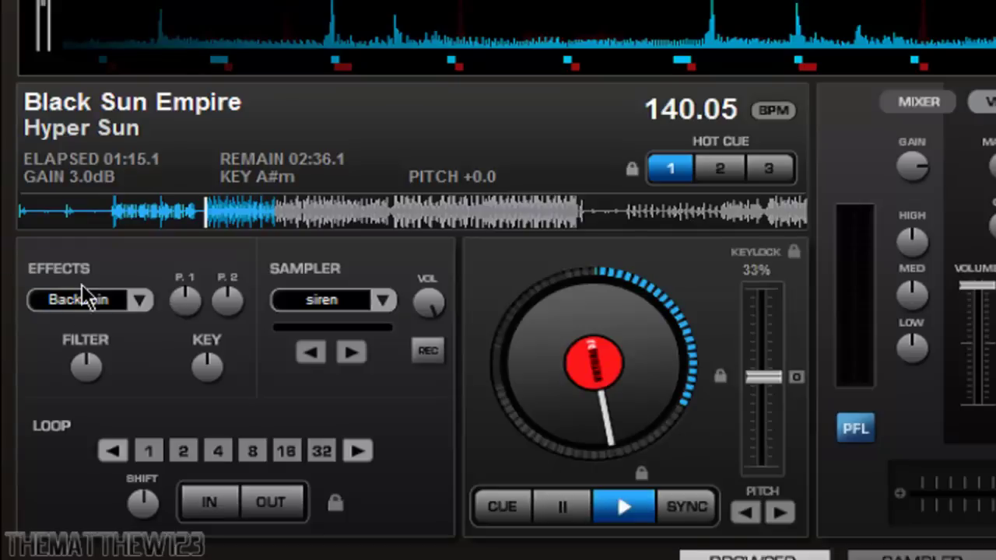
View the list of effects available for deck 1 and leave it without changing the effect.
{"action": "left_click", "coordinate": [146, 305]}
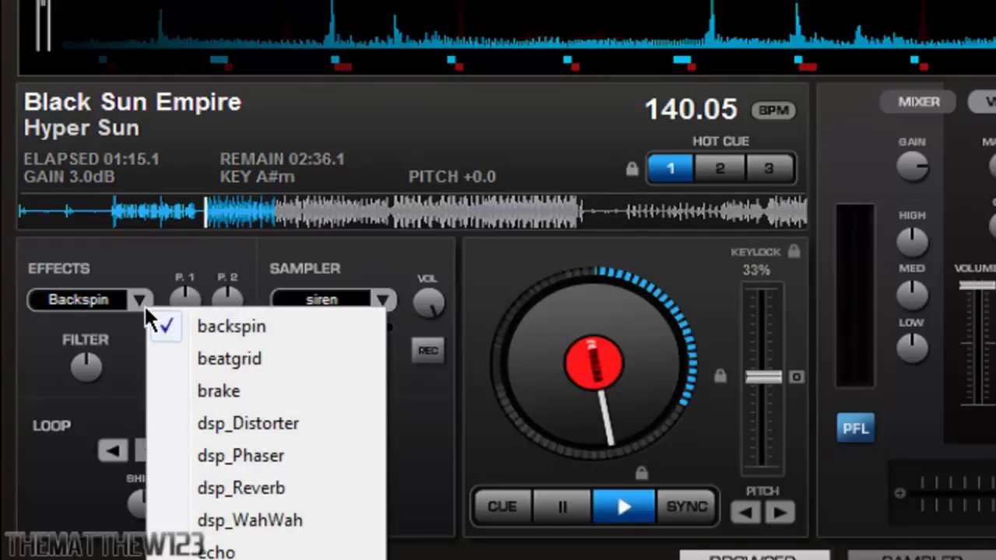
{"action": "left_click", "coordinate": [145, 305]}
{"action": "left_click", "coordinate": [143, 304]}
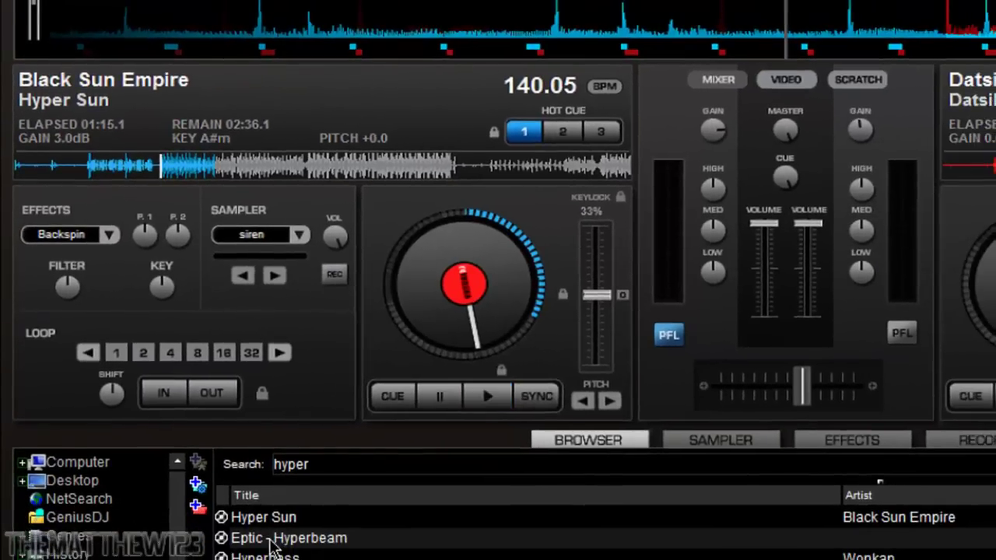
Search the music library for "megalodon" and select the track This Is My Block.
{"action": "left_click", "coordinate": [272, 540]}
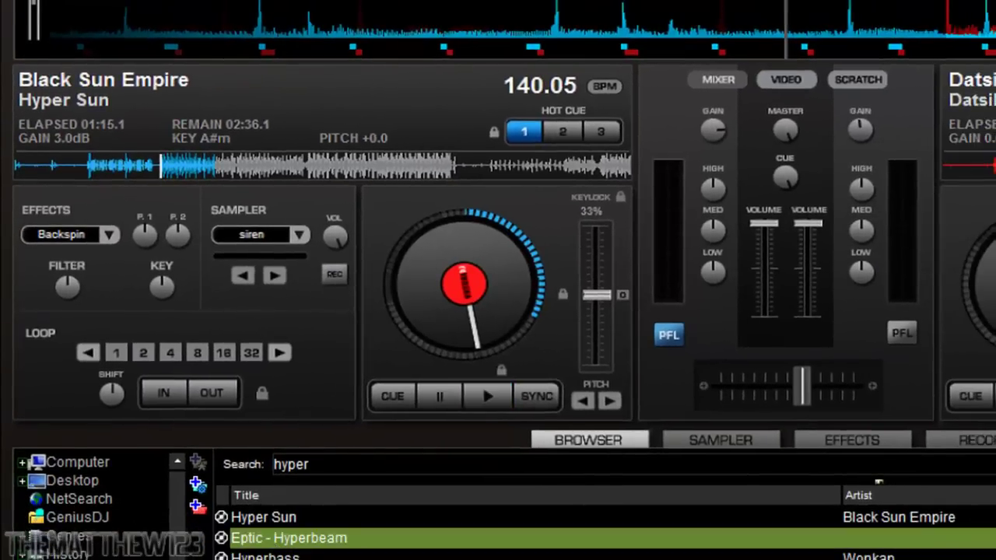
{"action": "left_click", "coordinate": [348, 465]}
{"action": "type", "text": "megalodon"}
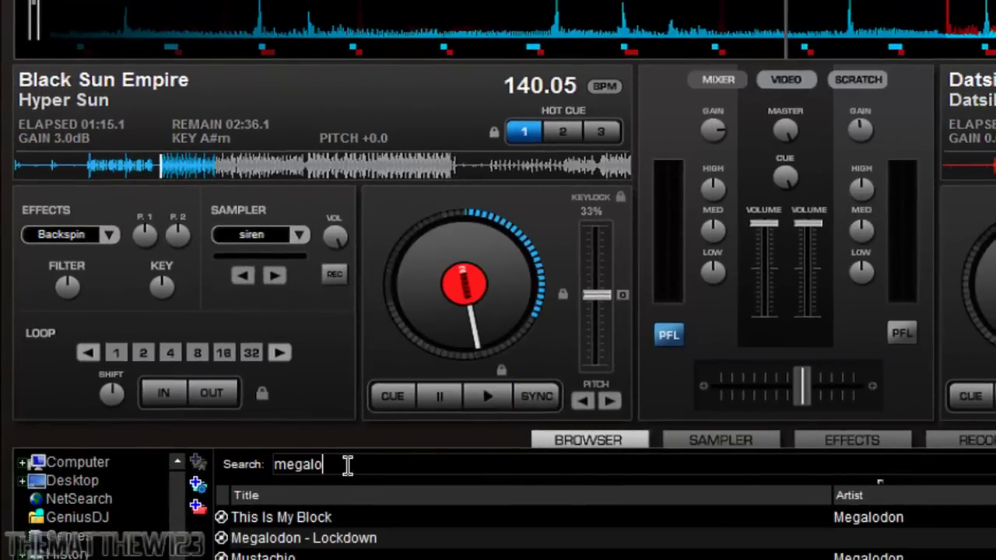
{"action": "key", "text": "Down"}
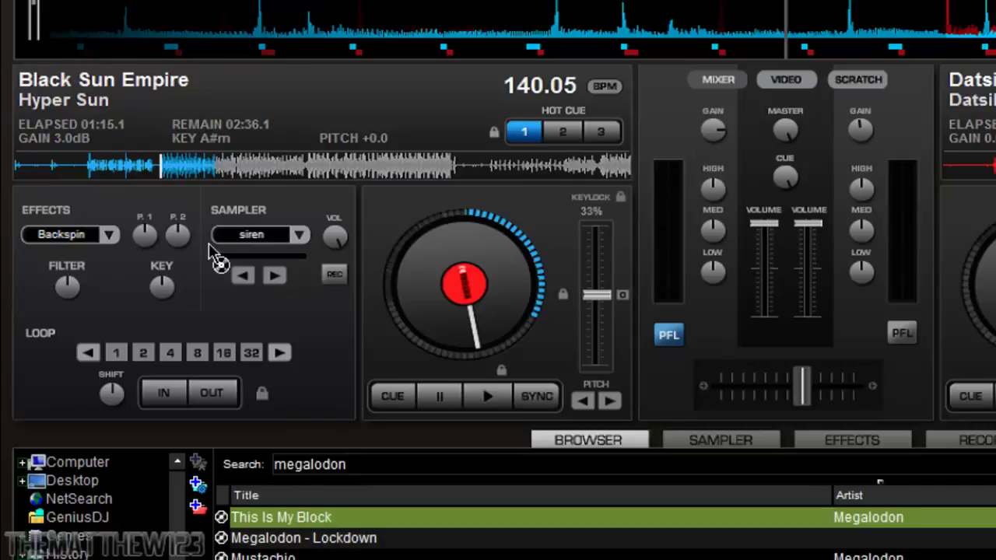
Load This Is My Block onto deck 1 and move its playback position to about 00:17.
{"action": "left_click_drag", "start_coordinate": [315, 528], "coordinate": [209, 243]}
{"action": "left_click", "coordinate": [169, 168]}
{"action": "left_click_drag", "start_coordinate": [169, 168], "coordinate": [161, 168]}
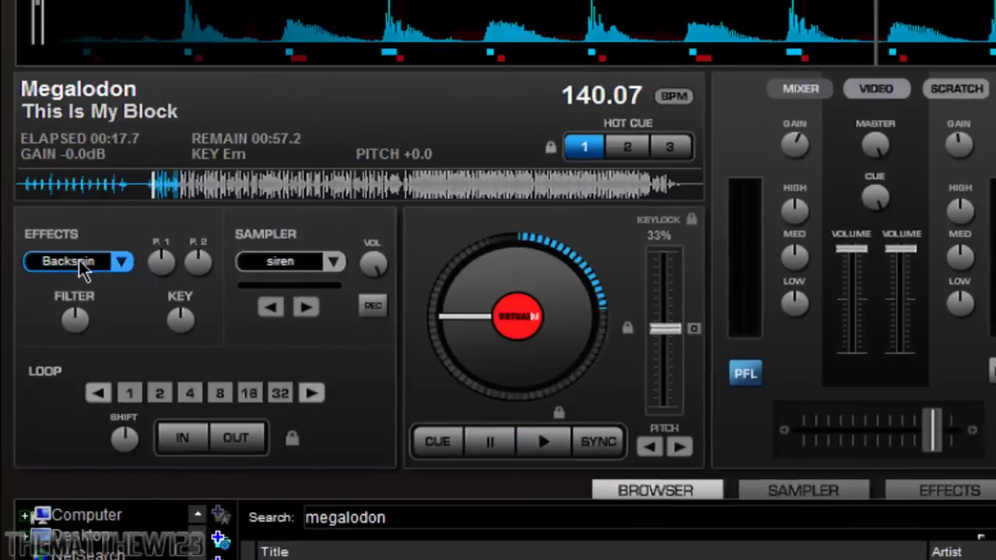
Demonstrate the BeatGrid effect on deck 1 by toggling it on and off during playback, with the crossfader shifted towards deck 1.
{"action": "left_click", "coordinate": [137, 270]}
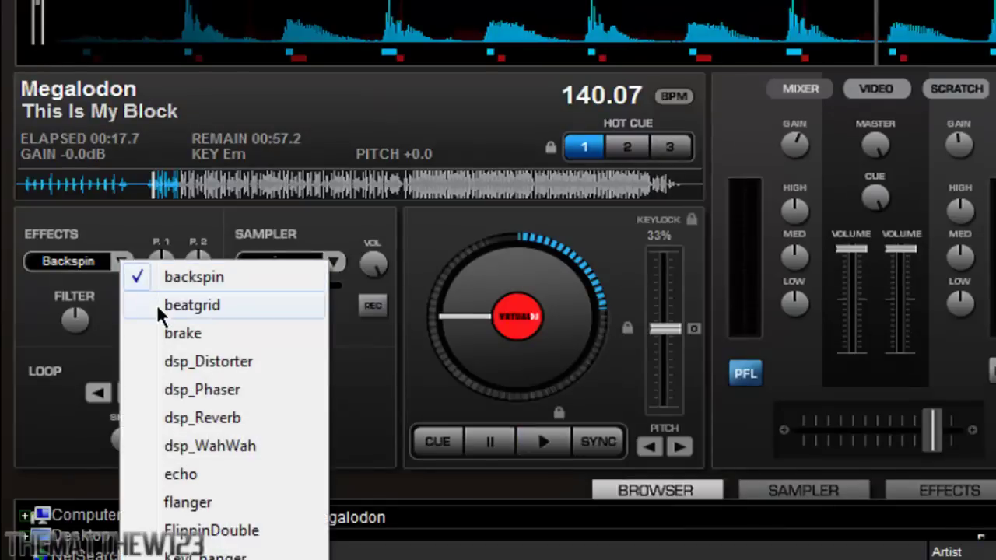
{"action": "left_click", "coordinate": [156, 304]}
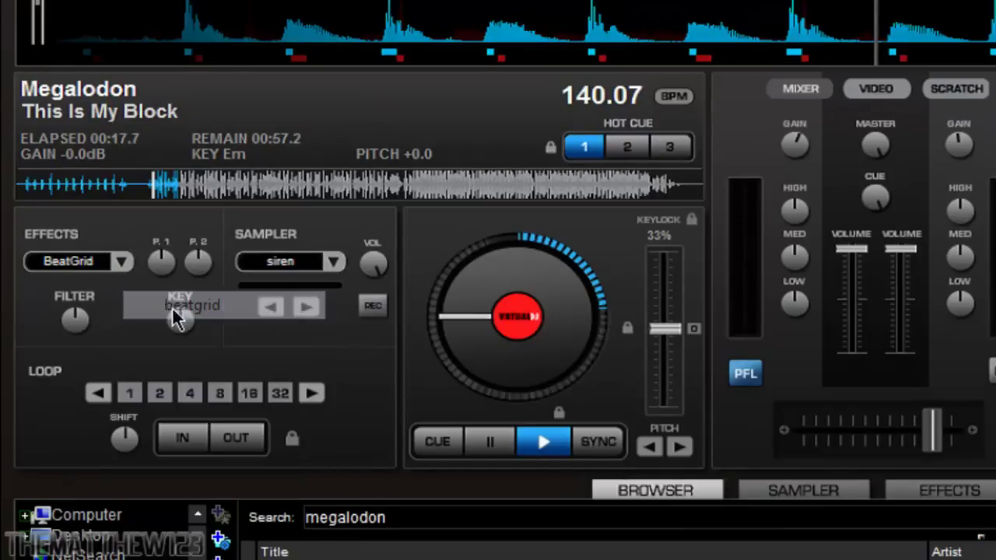
{"action": "left_click", "coordinate": [546, 448]}
{"action": "left_click_drag", "start_coordinate": [928, 427], "coordinate": [893, 424]}
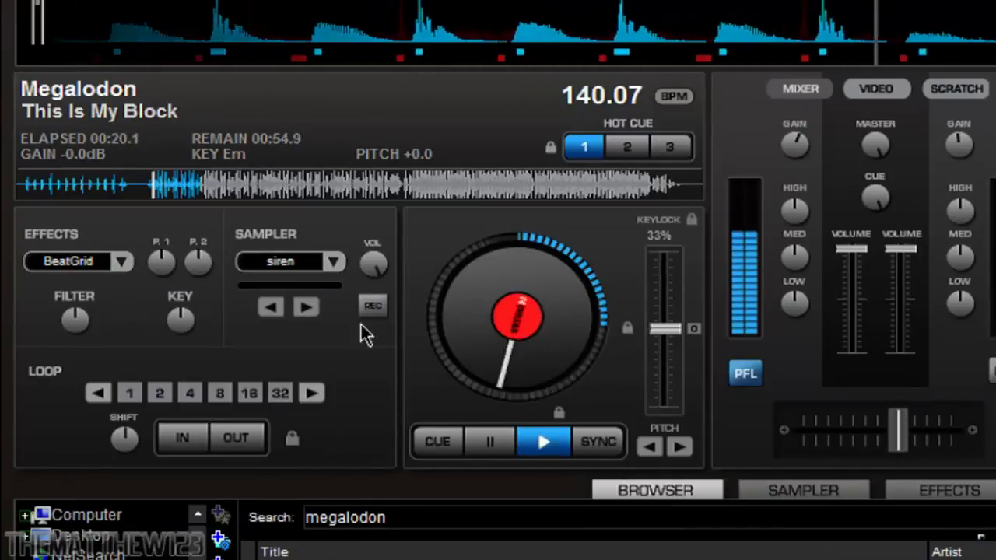
{"action": "left_click", "coordinate": [85, 268]}
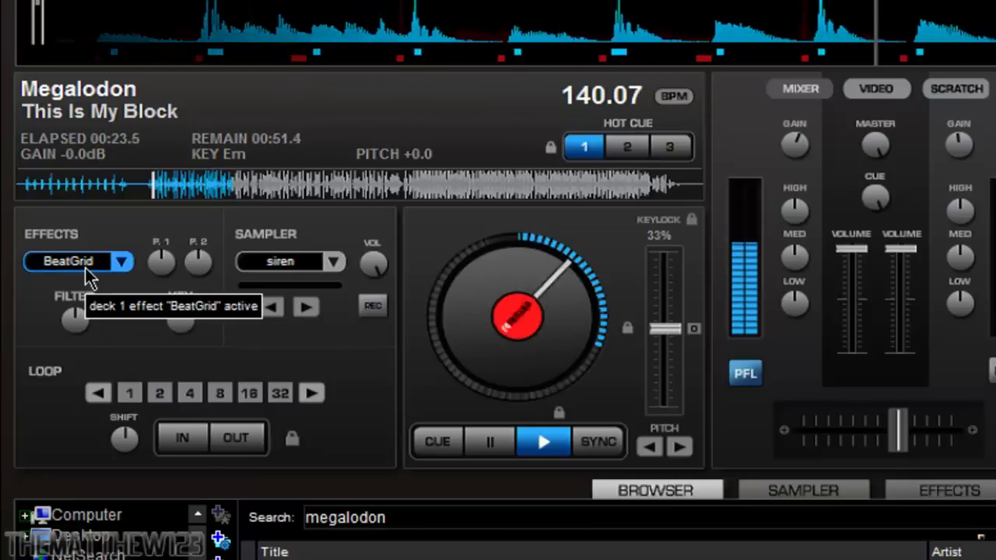
{"action": "left_click", "coordinate": [88, 265]}
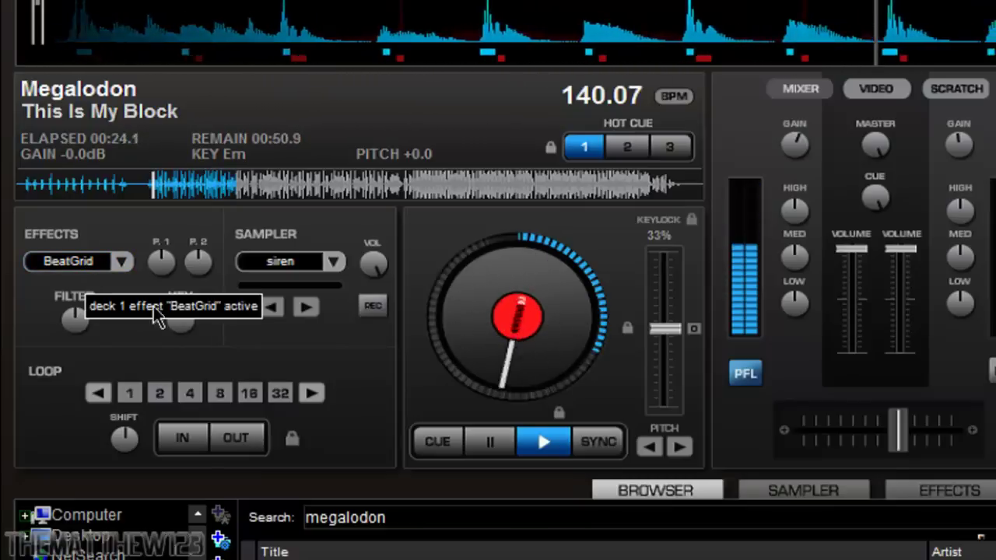
{"action": "left_click", "coordinate": [478, 443]}
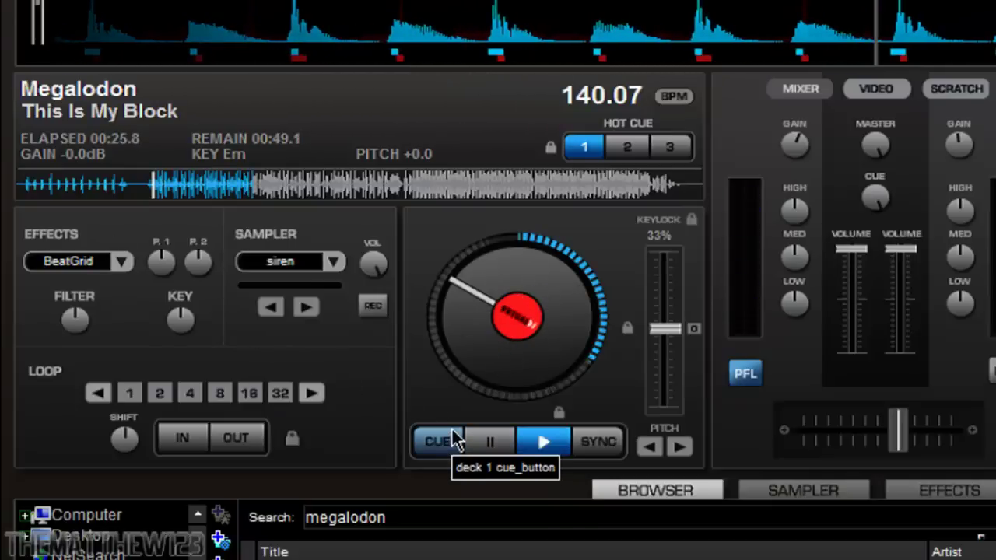
Set deck 1's effect to Backspin, play the track and trigger the effect.
{"action": "left_click", "coordinate": [120, 262]}
{"action": "left_click", "coordinate": [139, 286]}
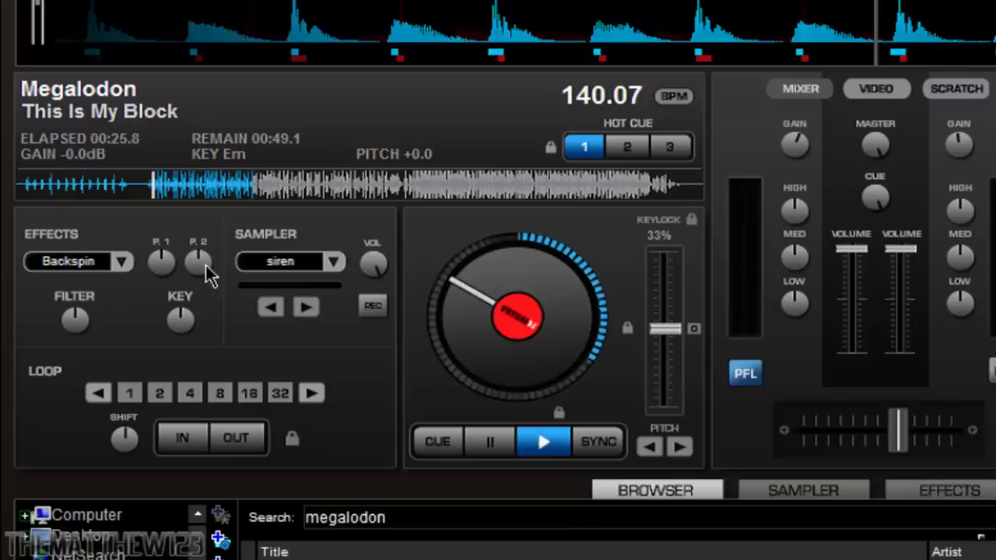
{"action": "left_click", "coordinate": [539, 445]}
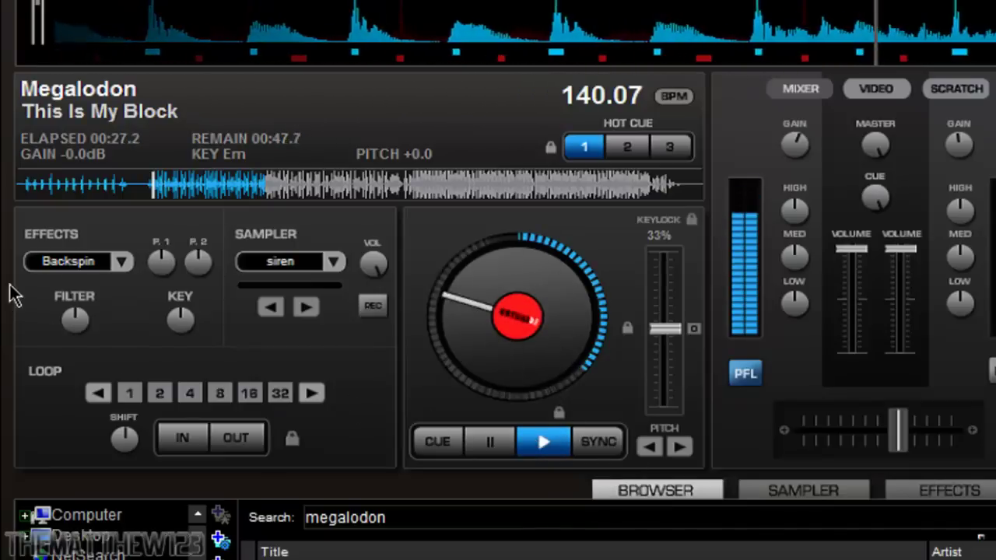
{"action": "left_click", "coordinate": [89, 265]}
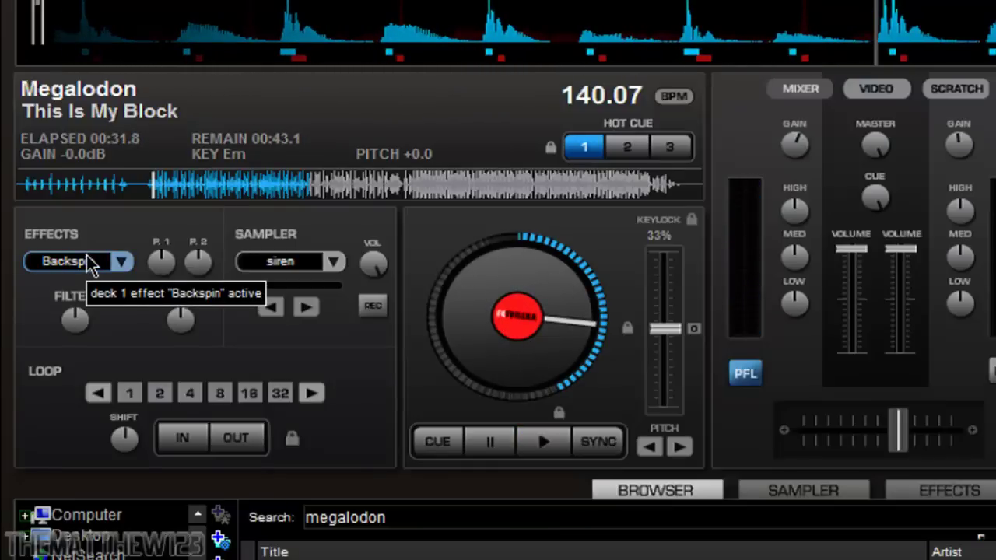
Set deck 1's effect to Brake, resume the track and trigger the effect.
{"action": "left_click", "coordinate": [124, 265]}
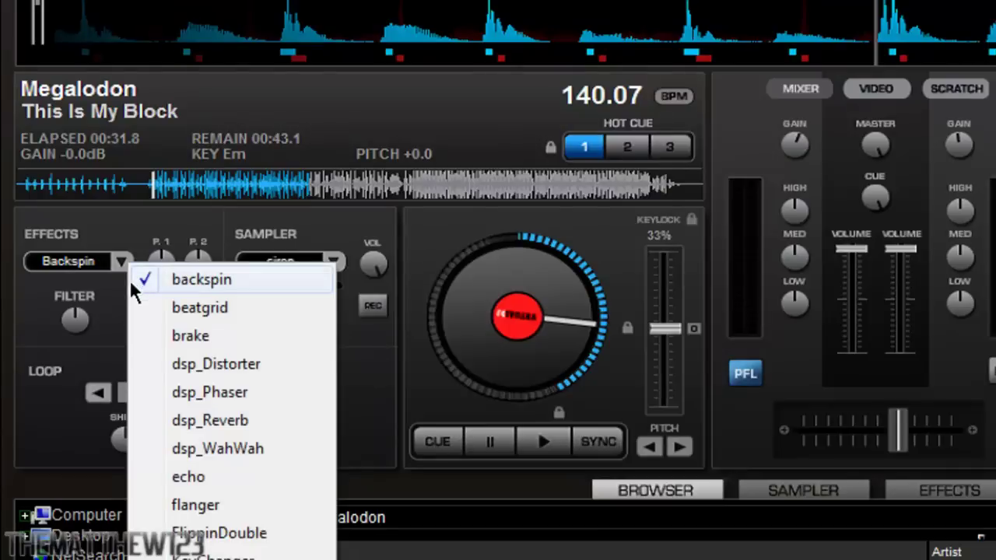
{"action": "left_click", "coordinate": [167, 338]}
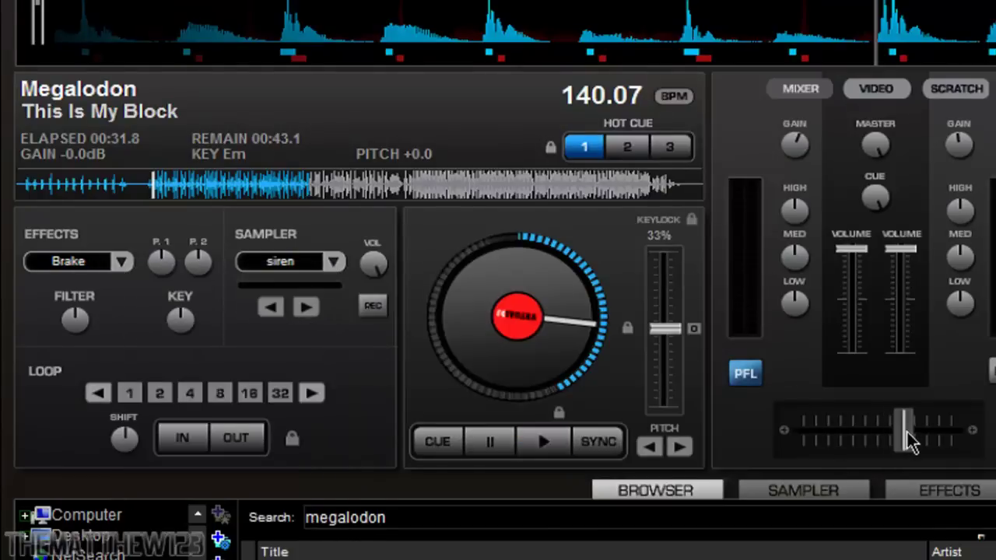
{"action": "left_click", "coordinate": [539, 442]}
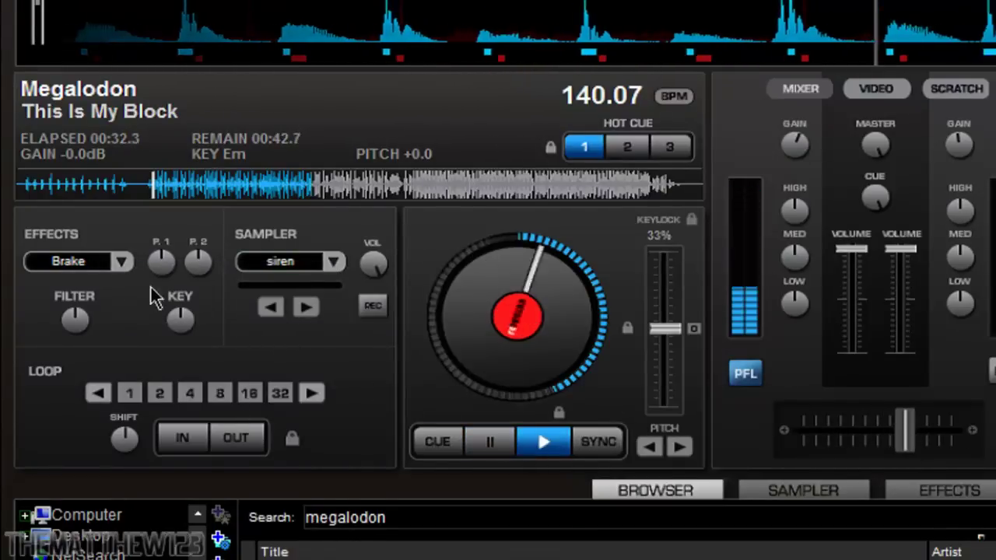
{"action": "left_click", "coordinate": [78, 267]}
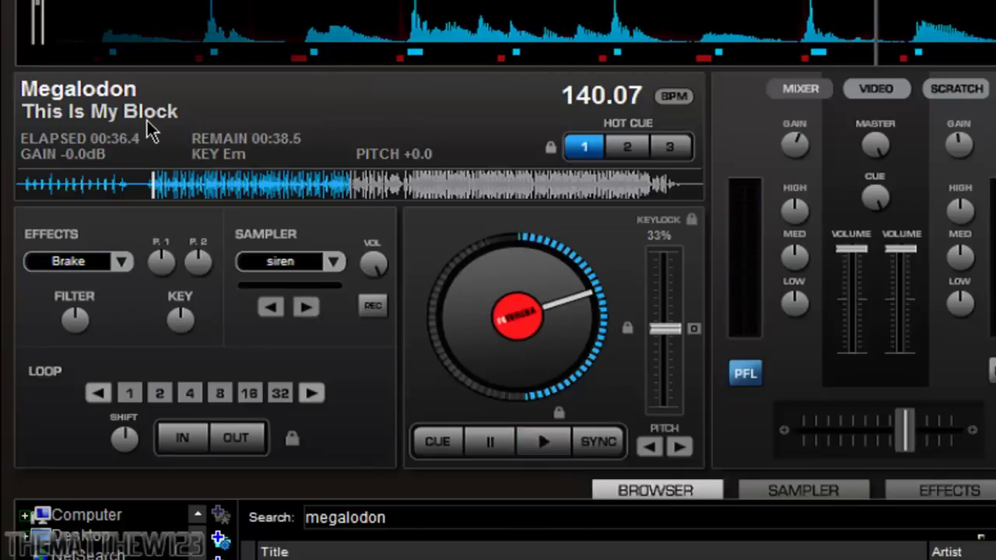
Set deck 1's effect to Distorter and toggle it on and off during playback before pausing the track.
{"action": "left_click", "coordinate": [122, 261]}
{"action": "left_click", "coordinate": [180, 358]}
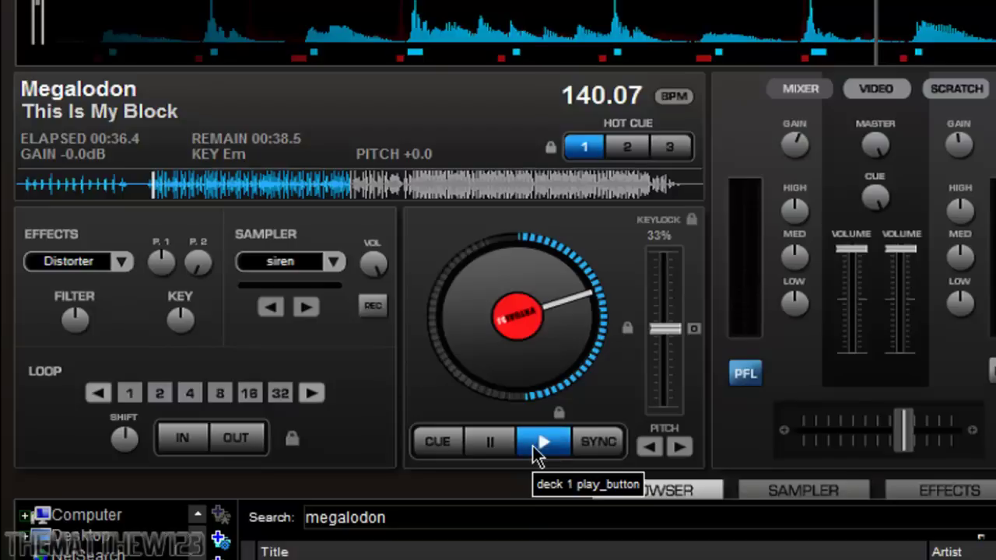
{"action": "left_click", "coordinate": [532, 446]}
{"action": "left_click", "coordinate": [80, 264]}
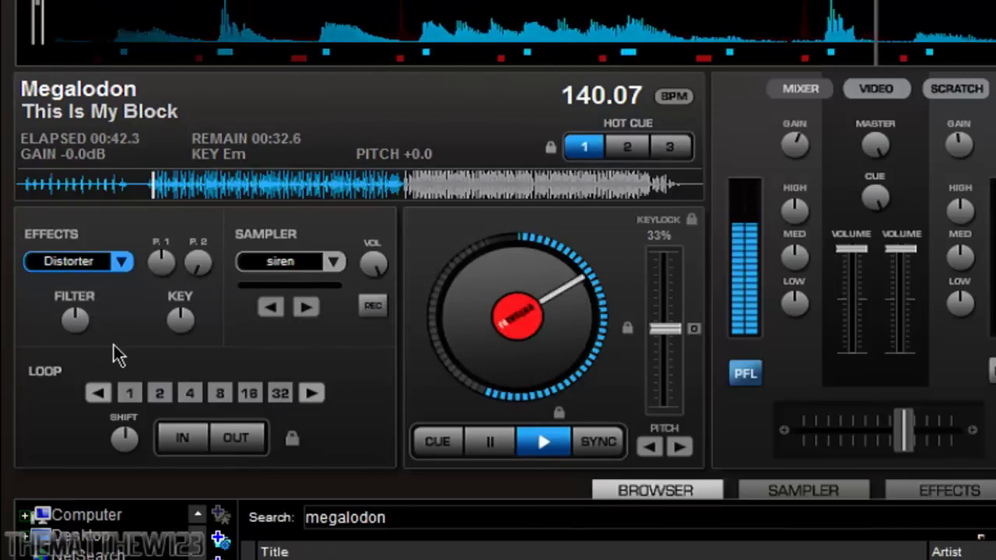
{"action": "left_click", "coordinate": [82, 263]}
{"action": "left_click", "coordinate": [512, 441]}
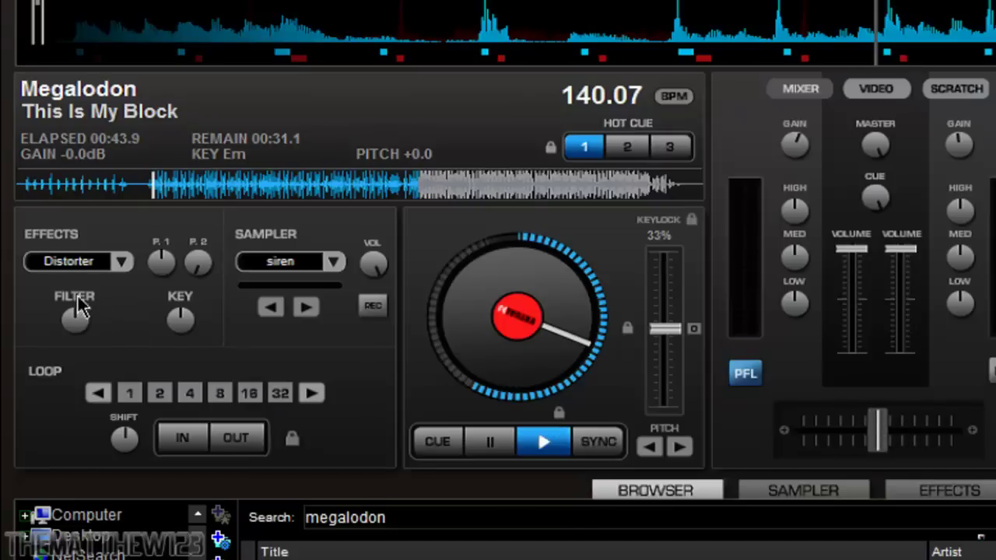
Set deck 1's effect to Phaser and try it during playback before pausing the track.
{"action": "left_click", "coordinate": [124, 261]}
{"action": "left_click", "coordinate": [196, 387]}
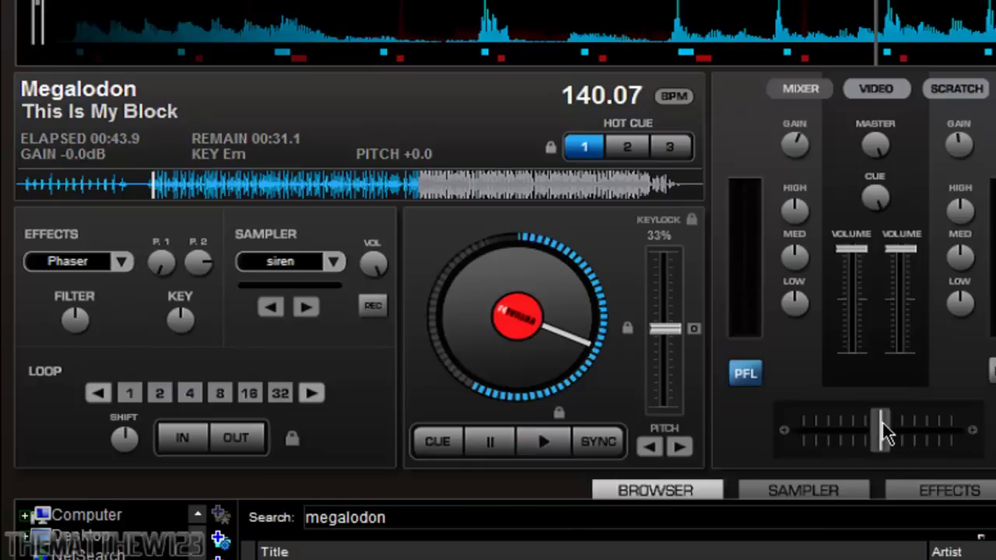
{"action": "left_click", "coordinate": [537, 442]}
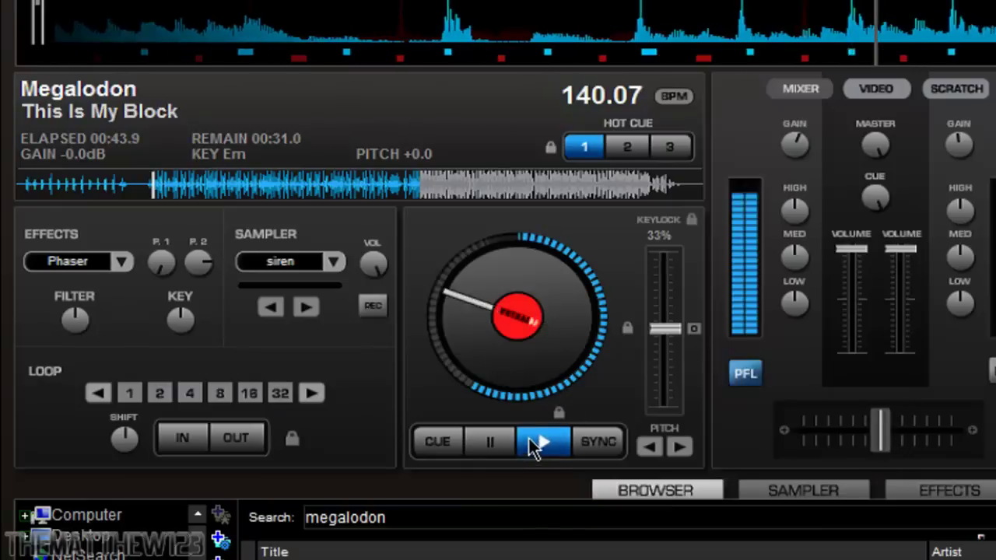
{"action": "left_click", "coordinate": [78, 265]}
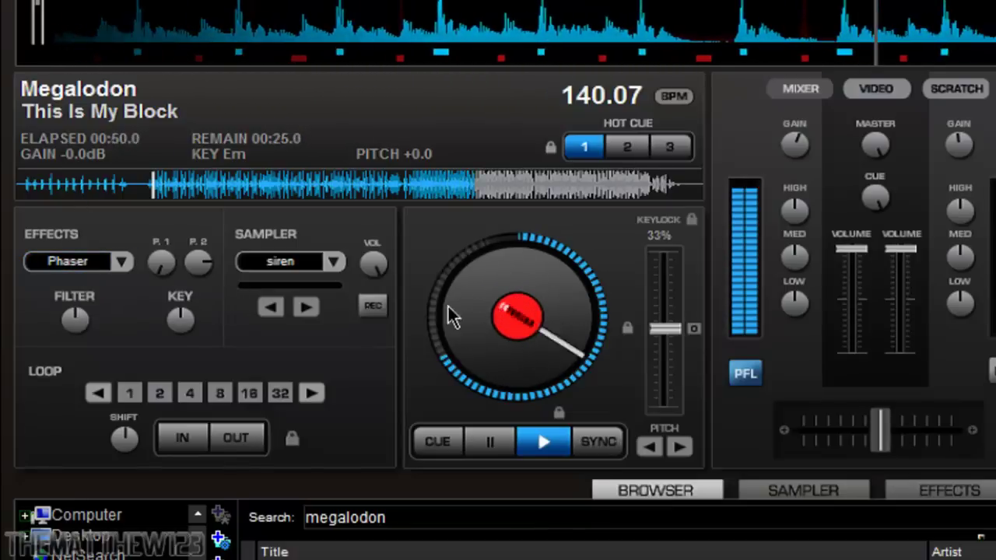
{"action": "left_click", "coordinate": [490, 442]}
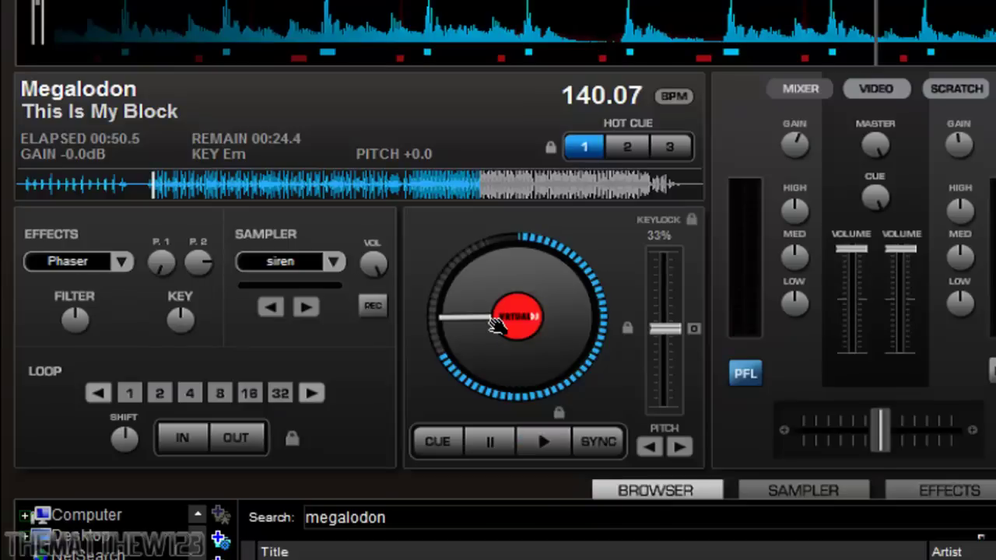
Change deck 1's effect to Reverb and from there to Key Changer.
{"action": "left_click", "coordinate": [121, 261]}
{"action": "left_click", "coordinate": [171, 418]}
{"action": "left_click", "coordinate": [121, 261]}
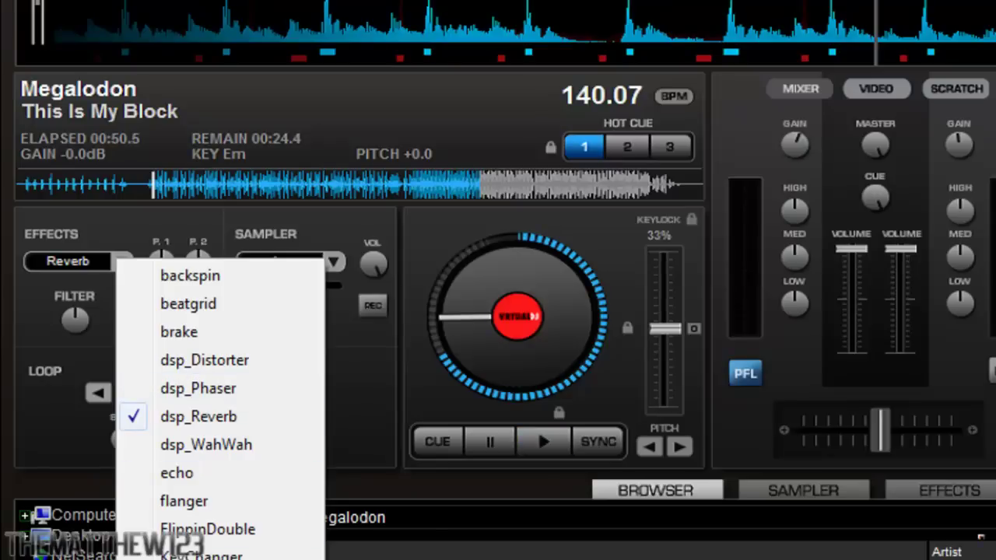
{"action": "left_click", "coordinate": [201, 554]}
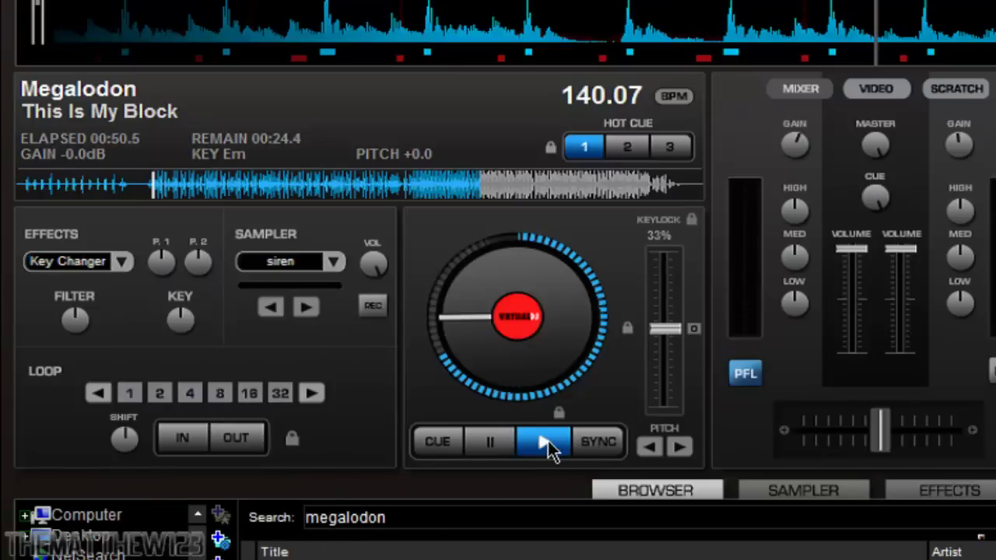
Activate Key Changer during playback on deck 1, raise the key to F#m and pause the track.
{"action": "left_click", "coordinate": [545, 441]}
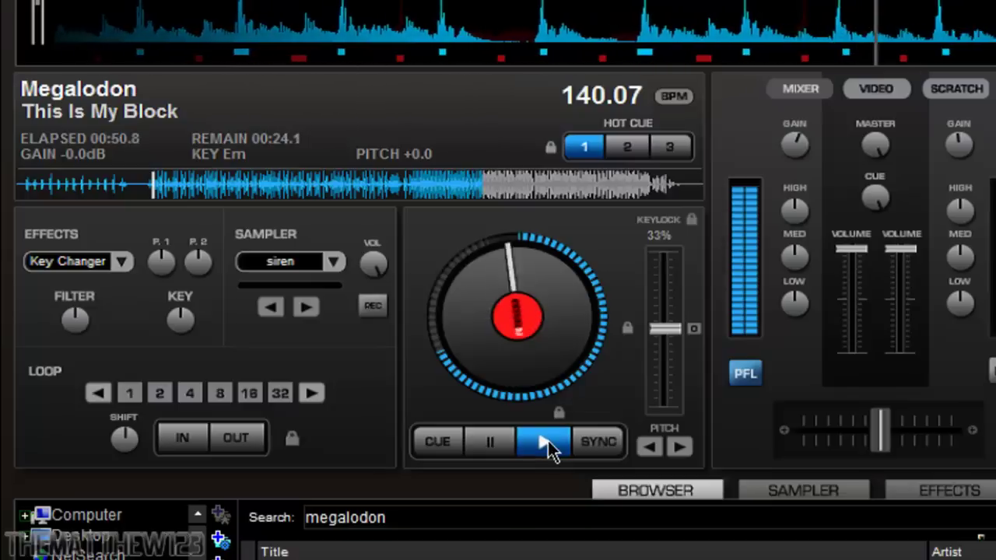
{"action": "left_click", "coordinate": [89, 258]}
{"action": "mouse_move", "coordinate": [179, 330]}
{"action": "left_mouse_down"}
{"action": "mouse_move", "coordinate": [187, 391]}
{"action": "mouse_move", "coordinate": [179, 268]}
{"action": "mouse_move", "coordinate": [209, 157]}
{"action": "mouse_move", "coordinate": [189, 382]}
{"action": "mouse_move", "coordinate": [179, 295]}
{"action": "mouse_move", "coordinate": [183, 321]}
{"action": "left_mouse_up"}
{"action": "left_click", "coordinate": [501, 448]}
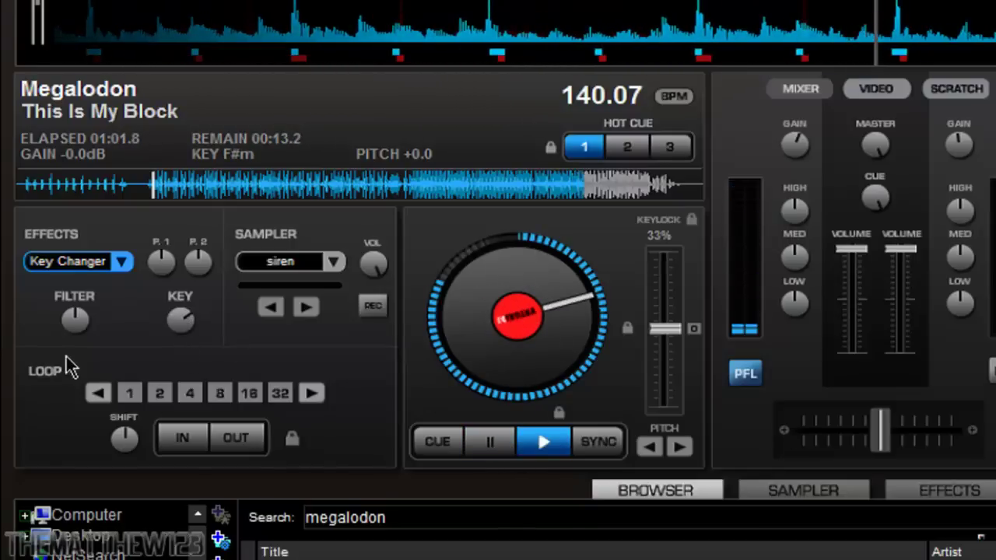
Select the siren sample in deck 1's sampler and play it briefly before stopping it.
{"action": "left_click", "coordinate": [343, 264]}
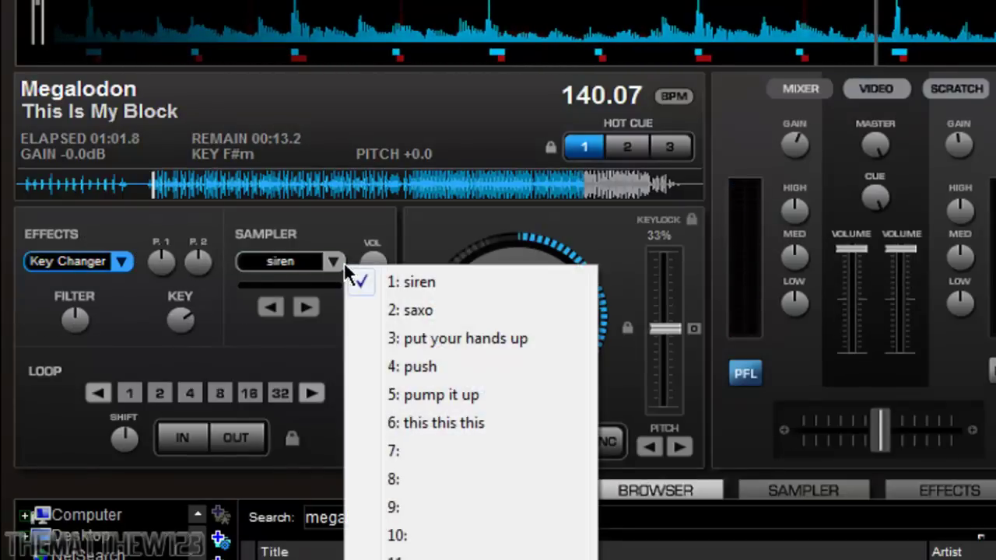
{"action": "left_click", "coordinate": [400, 285]}
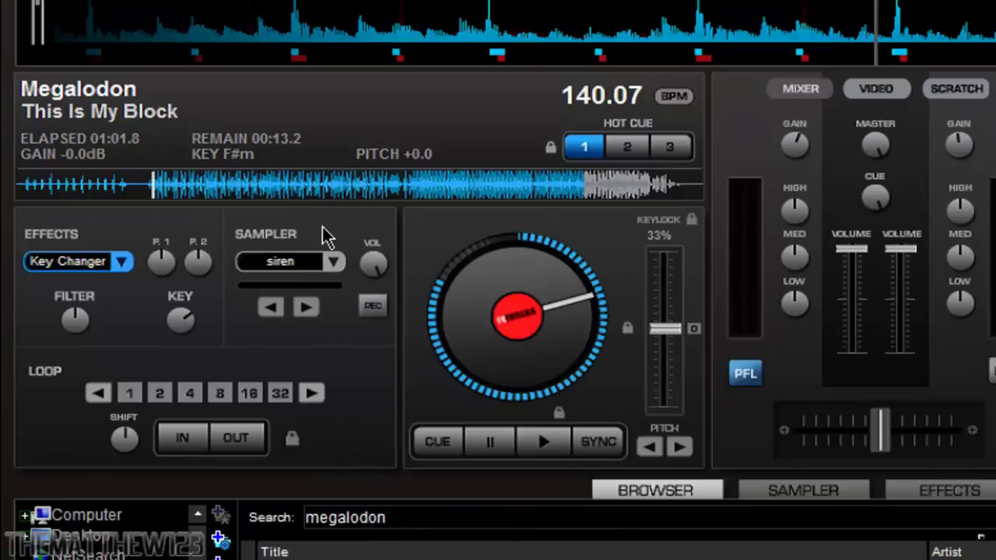
{"action": "left_click", "coordinate": [285, 260]}
{"action": "left_click", "coordinate": [312, 267]}
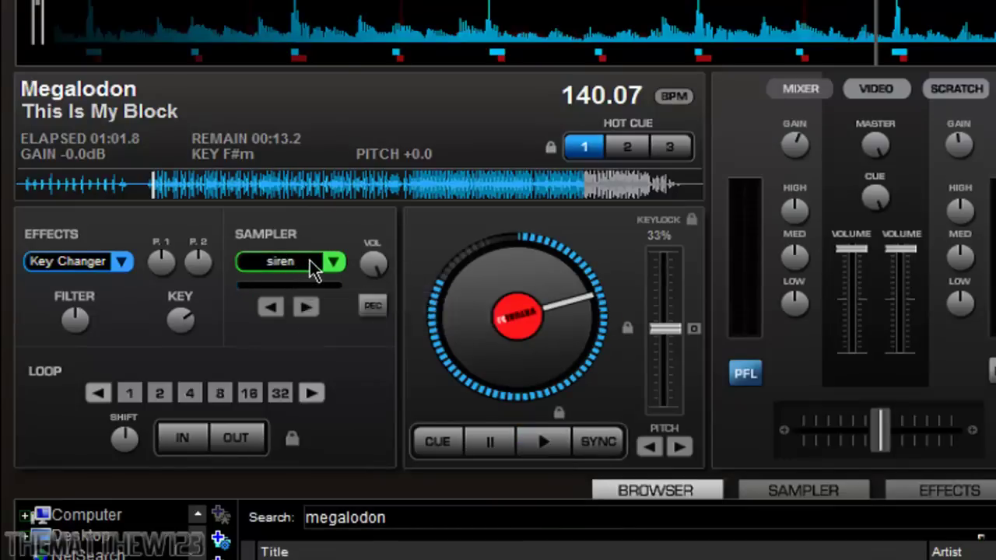
Switch deck 1's sampler to the saxo sample, play it briefly and stop it.
{"action": "left_click", "coordinate": [335, 263]}
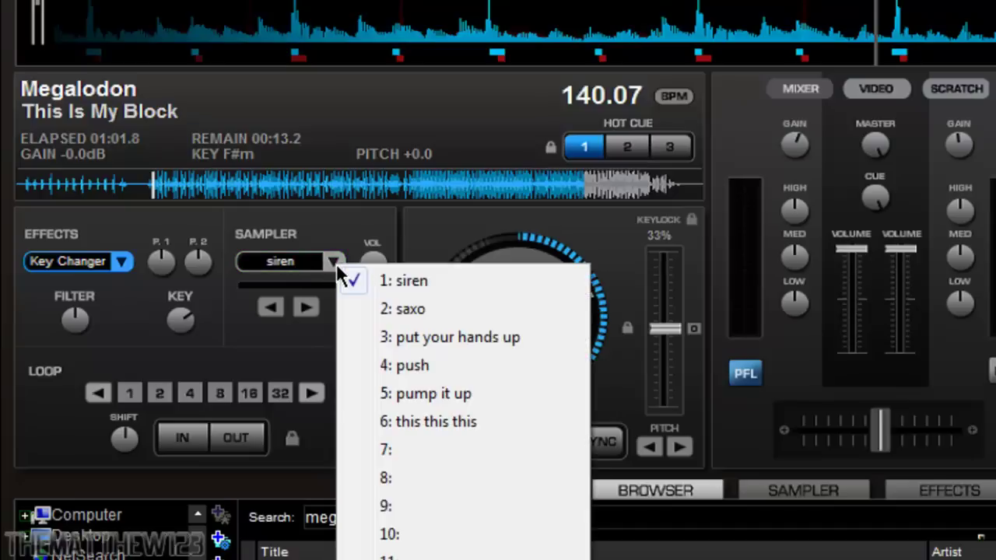
{"action": "left_click", "coordinate": [379, 309]}
{"action": "left_click", "coordinate": [286, 266]}
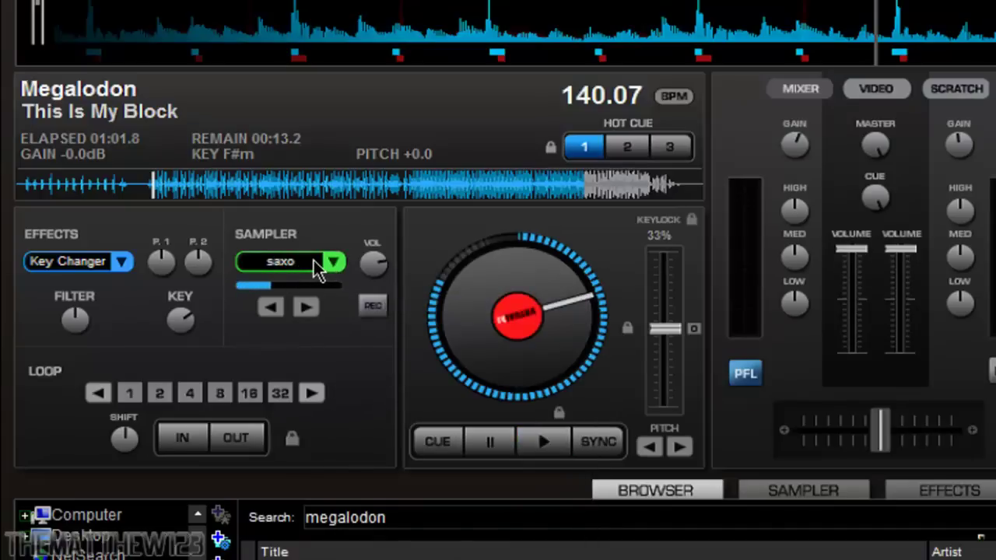
{"action": "left_click", "coordinate": [313, 261]}
Play and stop the "put your hands up" sample on deck 1, leaving the sampler on empty slot 7.
{"action": "left_click", "coordinate": [335, 262]}
{"action": "left_click", "coordinate": [369, 332]}
{"action": "left_click", "coordinate": [301, 267]}
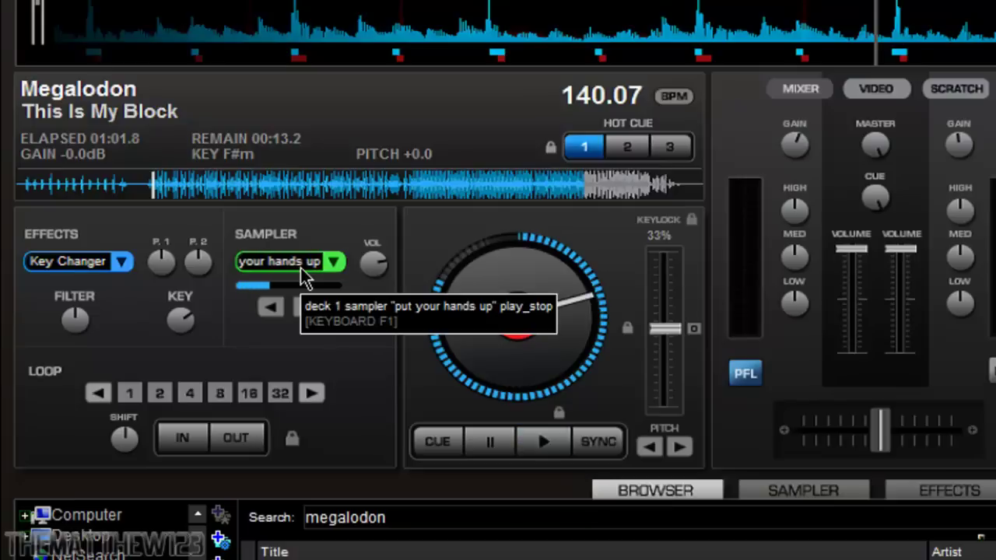
{"action": "left_click", "coordinate": [301, 267]}
{"action": "left_click", "coordinate": [334, 262]}
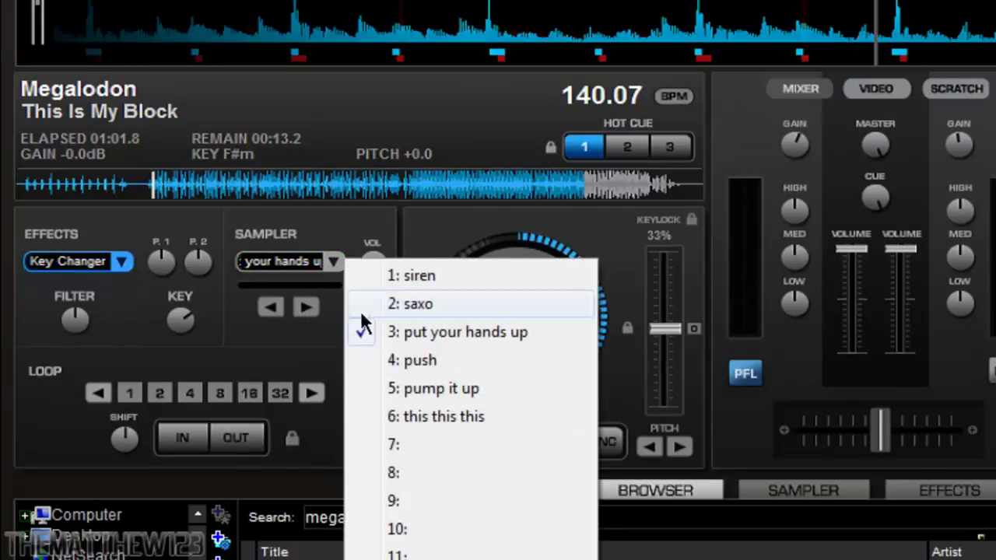
{"action": "left_click", "coordinate": [414, 442]}
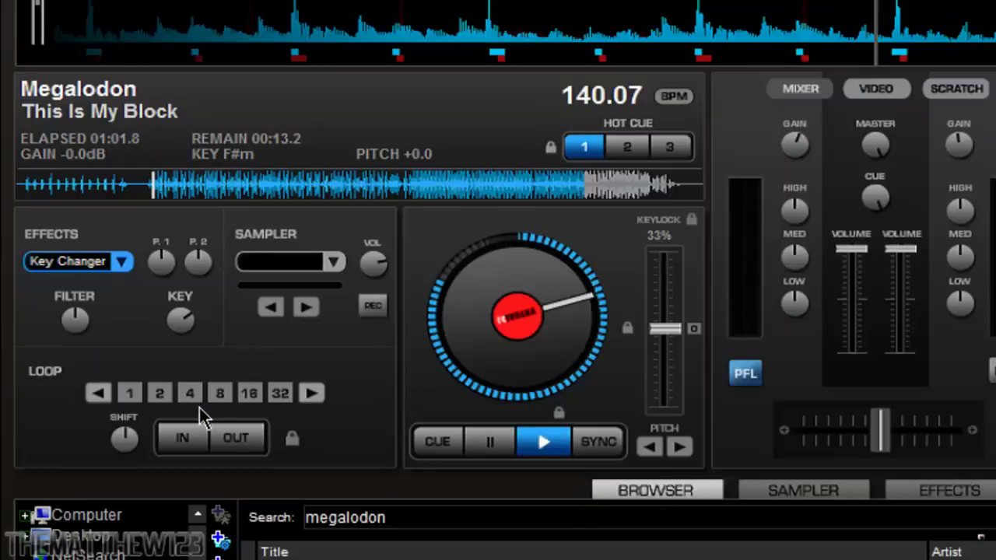
Try several loop lengths on deck 1, ending with the 1-beat loop, and turn looping off.
{"action": "left_click", "coordinate": [222, 399]}
{"action": "left_click", "coordinate": [129, 393]}
{"action": "left_click", "coordinate": [166, 394]}
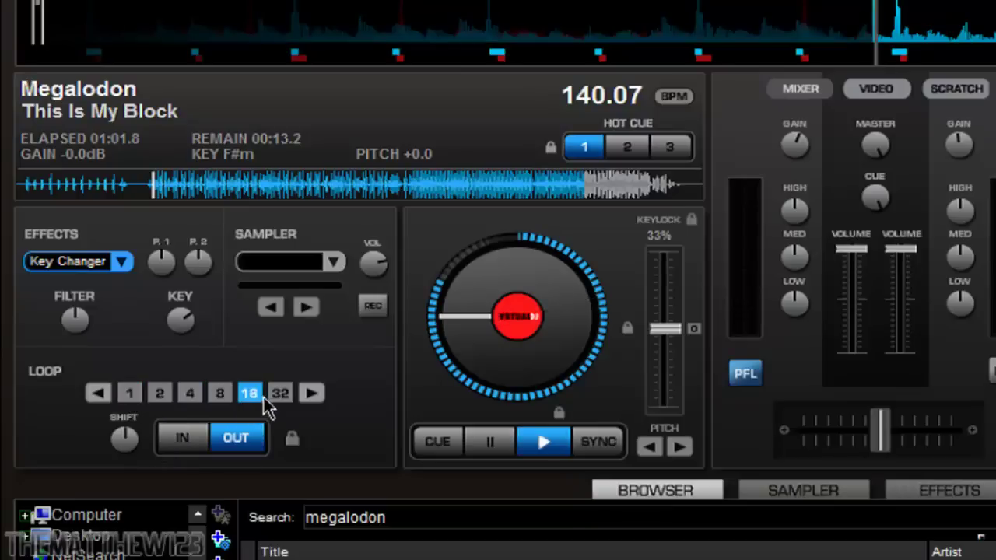
{"action": "left_click", "coordinate": [131, 393]}
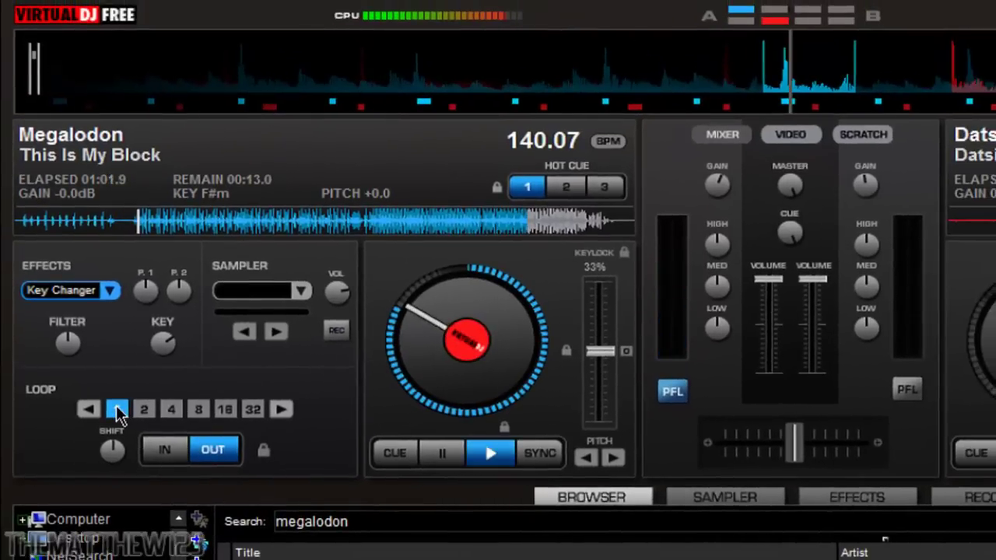
{"action": "left_click", "coordinate": [117, 408]}
{"action": "left_click_drag", "start_coordinate": [863, 62], "coordinate": [867, 65]}
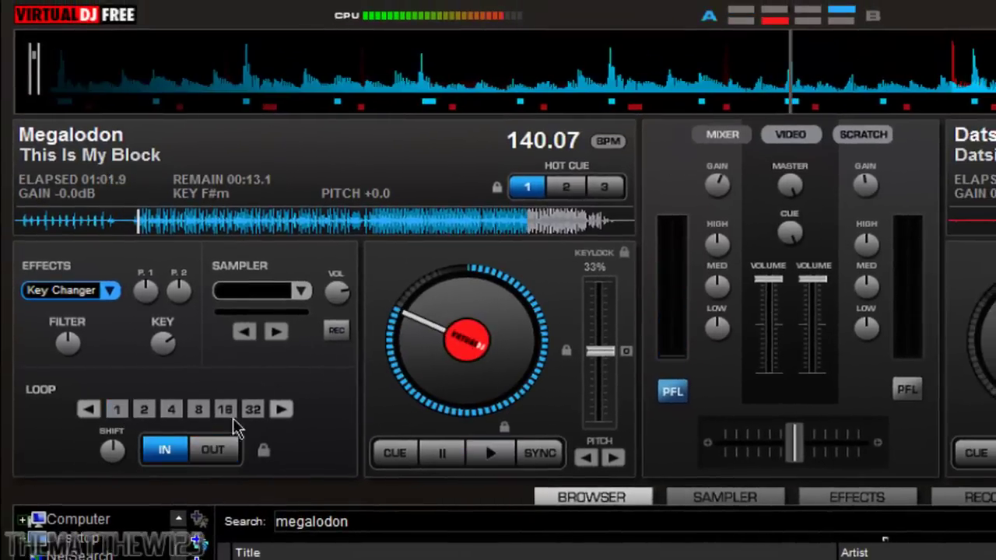
Set a 1-beat loop on deck 1 and play the looped section before pausing.
{"action": "left_click", "coordinate": [122, 408]}
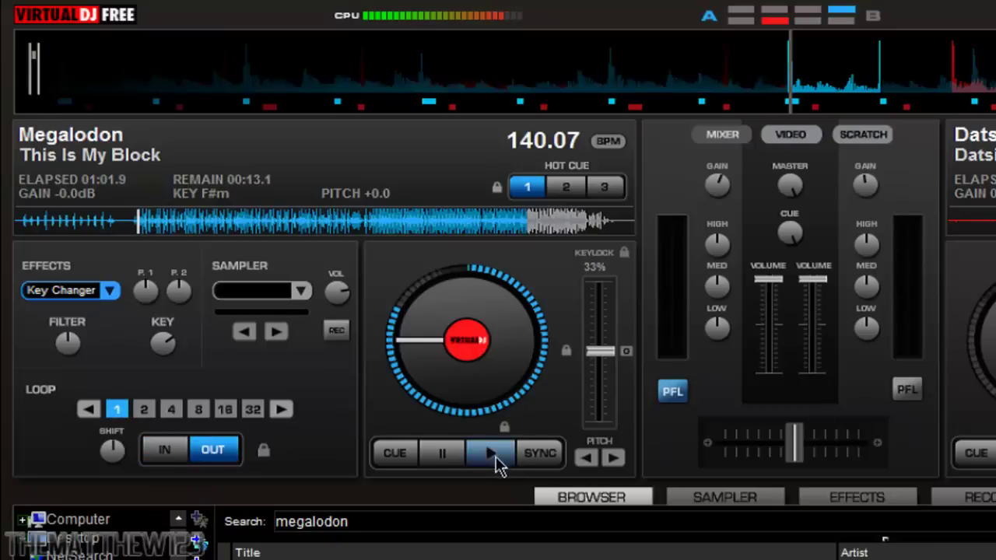
{"action": "left_click", "coordinate": [493, 453]}
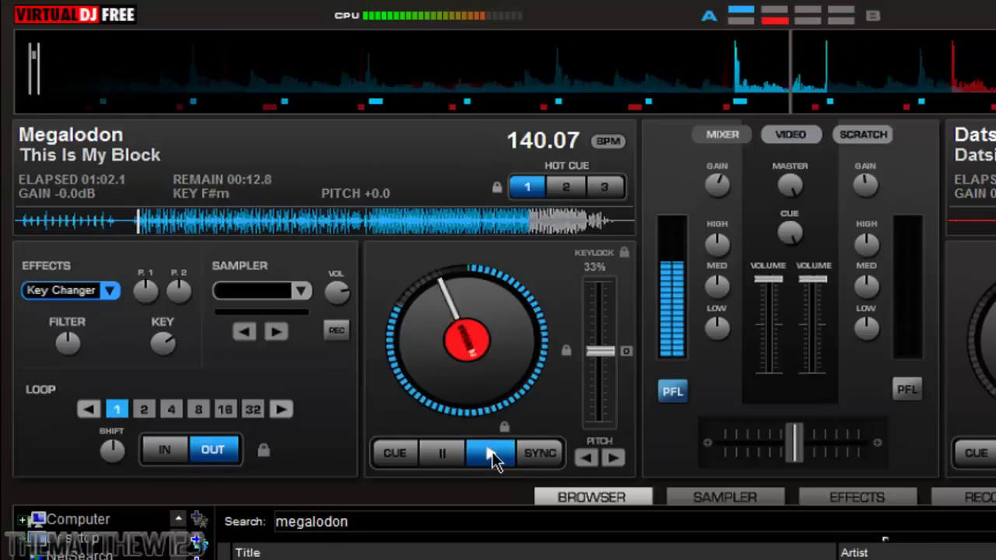
{"action": "left_click", "coordinate": [445, 455]}
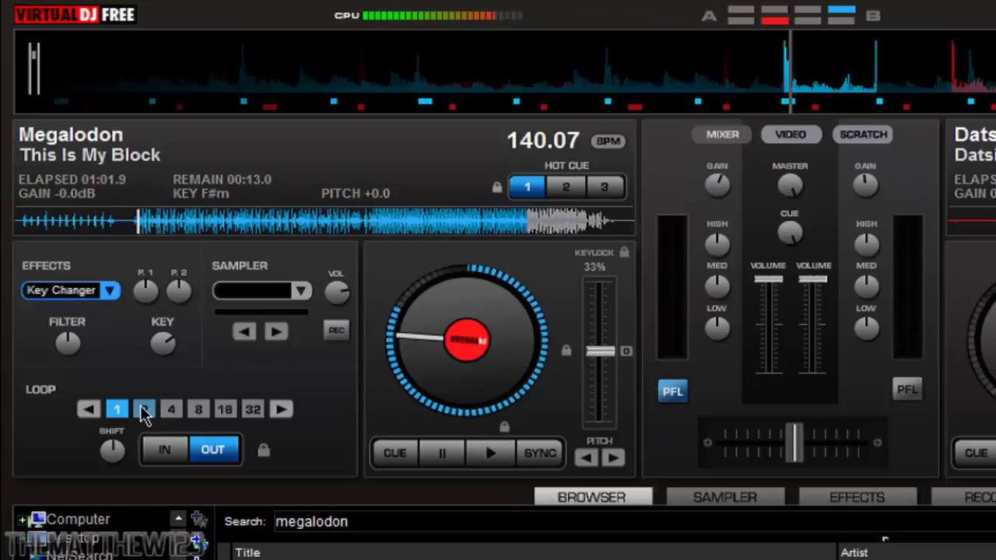
Lengthen deck 1's loop to 2, 4 and finally 32 beats and scrub through the looped section.
{"action": "left_click", "coordinate": [144, 410]}
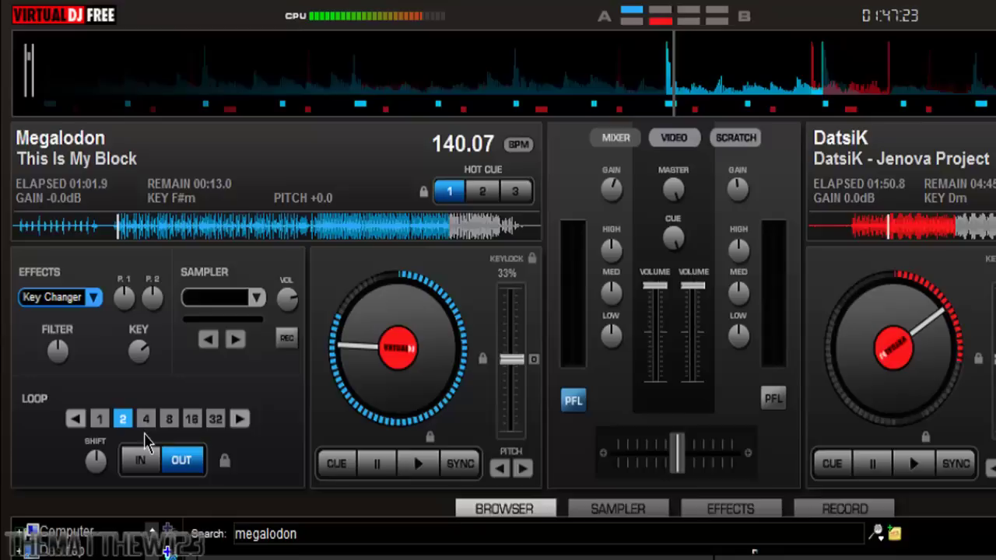
{"action": "left_click", "coordinate": [154, 415]}
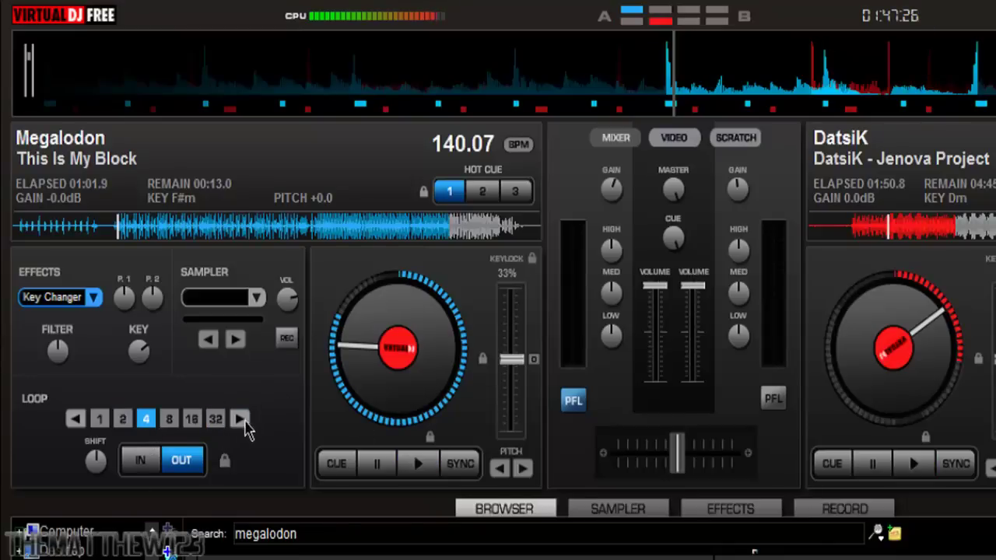
{"action": "left_click", "coordinate": [217, 420]}
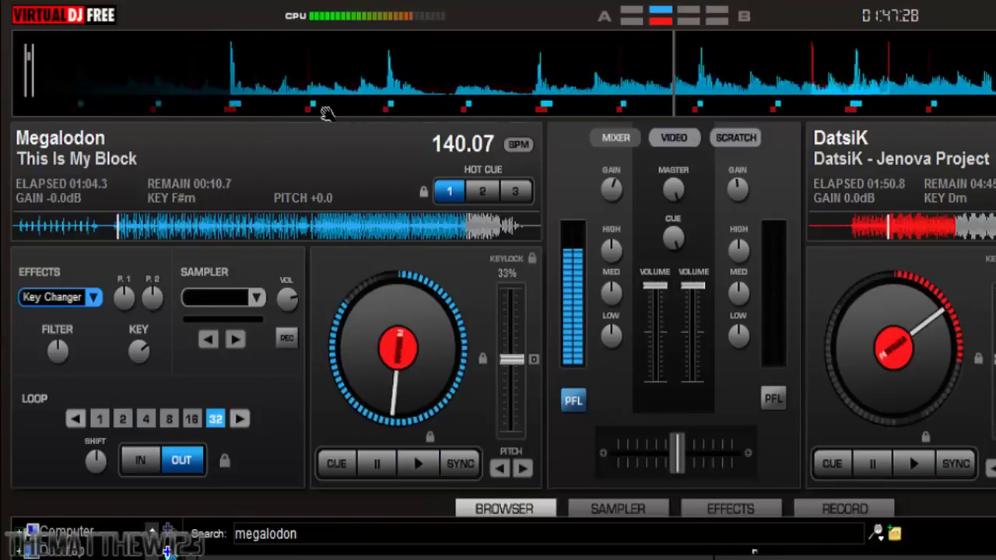
{"action": "left_click_drag", "start_coordinate": [550, 158], "coordinate": [56, 239]}
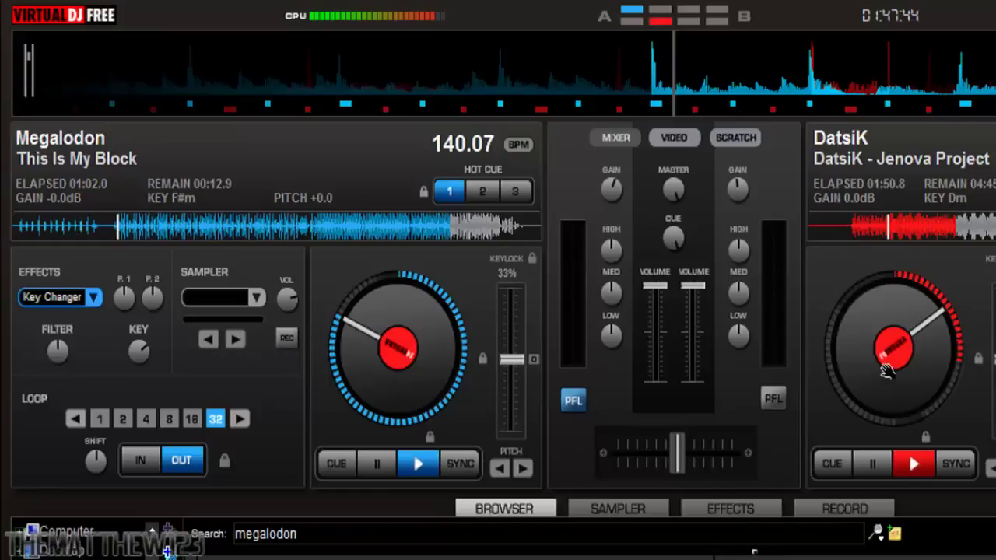
Load Megalodon's Apollo onto deck 2 and play it with the crossfader moved to deck 2's side.
{"action": "left_click_drag", "start_coordinate": [678, 459], "coordinate": [547, 475]}
{"action": "left_click_drag", "start_coordinate": [465, 454], "coordinate": [526, 465]}
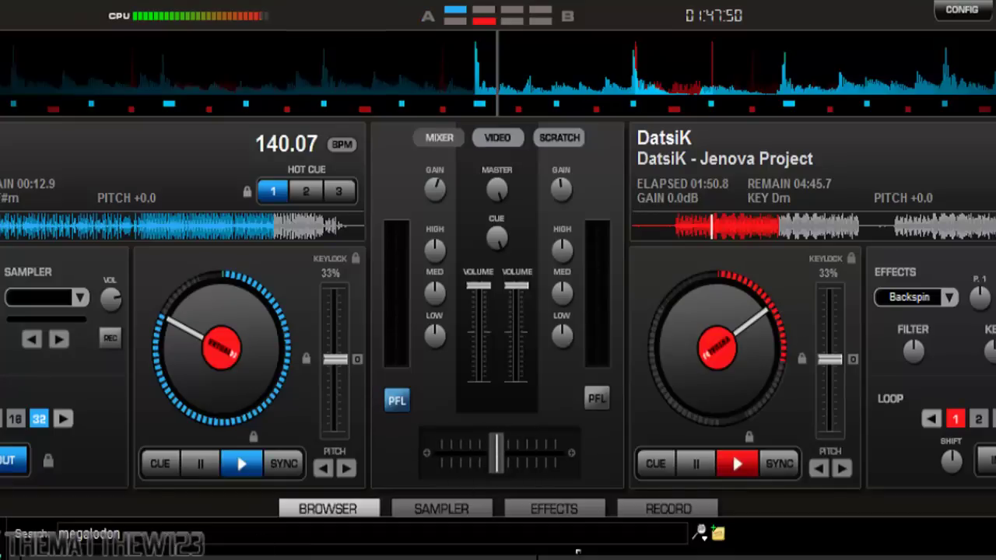
{"action": "left_click_drag", "start_coordinate": [751, 372], "coordinate": [728, 359]}
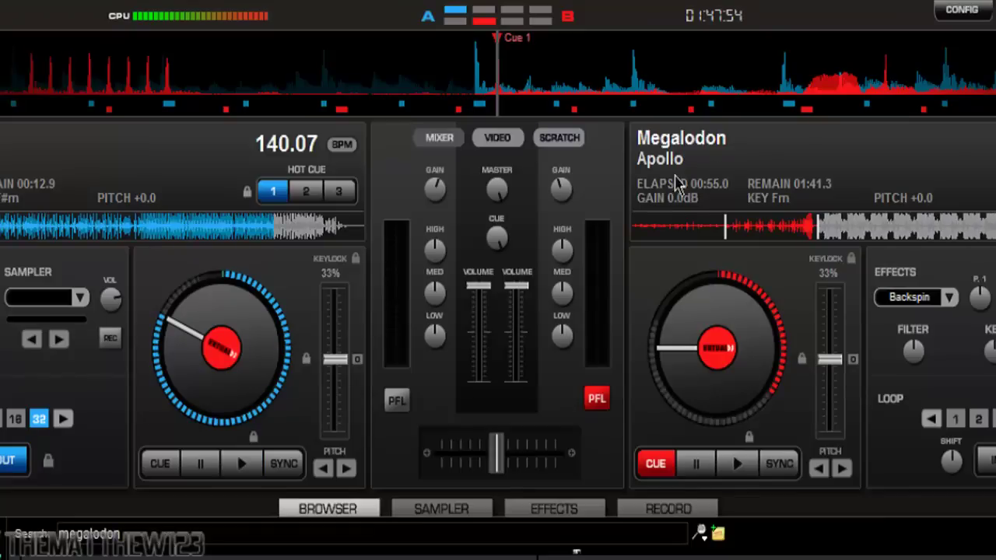
{"action": "left_click_drag", "start_coordinate": [495, 452], "coordinate": [553, 453]}
{"action": "left_click", "coordinate": [737, 464]}
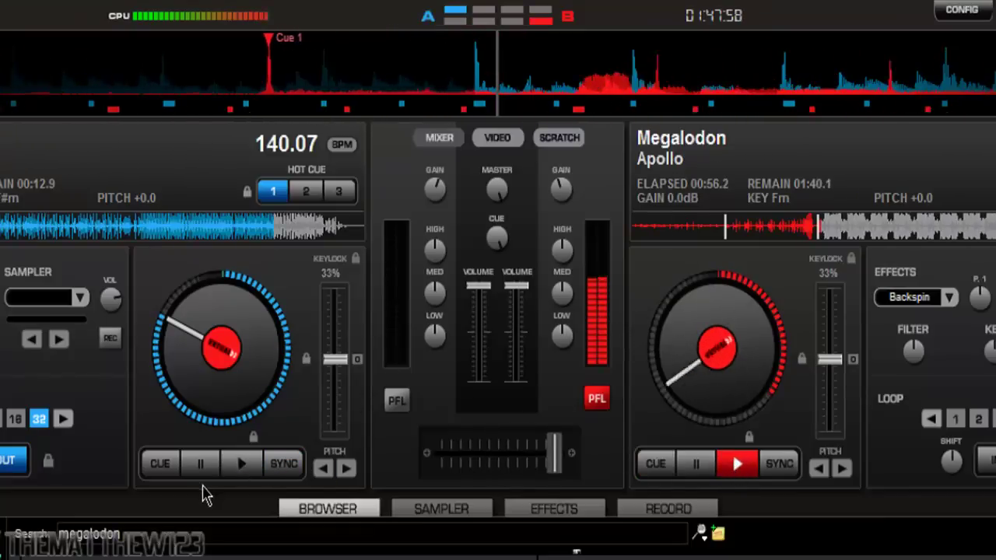
Jump to an earlier point in deck 1's track and play it with the crossfader fully on deck 2's side.
{"action": "left_click", "coordinate": [131, 226]}
{"action": "left_click", "coordinate": [241, 465]}
{"action": "mouse_move", "coordinate": [563, 465]}
{"action": "left_mouse_down"}
{"action": "mouse_move", "coordinate": [440, 466]}
{"action": "mouse_move", "coordinate": [513, 468]}
{"action": "mouse_move", "coordinate": [569, 484]}
{"action": "mouse_move", "coordinate": [446, 465]}
{"action": "mouse_move", "coordinate": [571, 465]}
{"action": "left_mouse_up"}
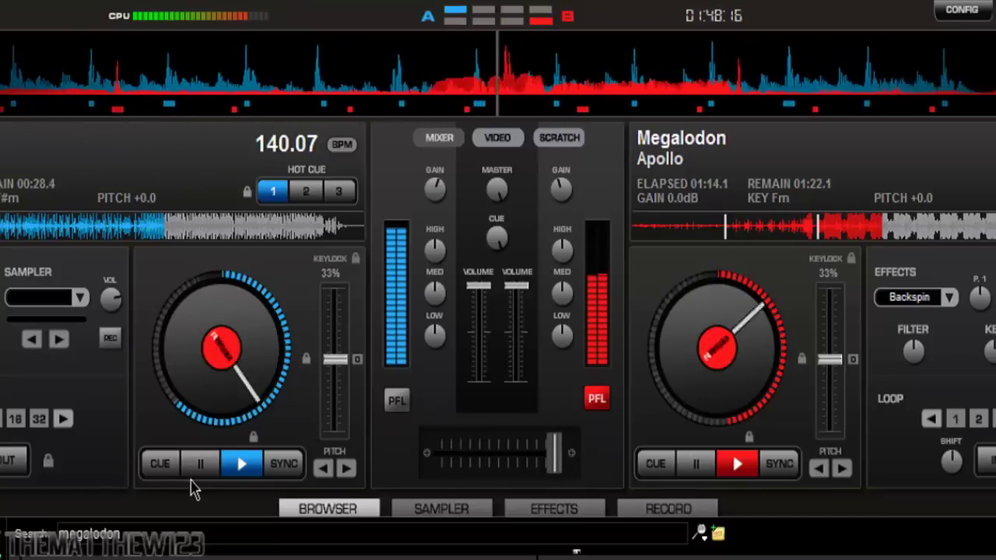
Pause deck 2, bring the crossfader back near the centre and try deck 2's volume fader.
{"action": "left_click", "coordinate": [698, 467]}
{"action": "left_click_drag", "start_coordinate": [553, 459], "coordinate": [501, 457]}
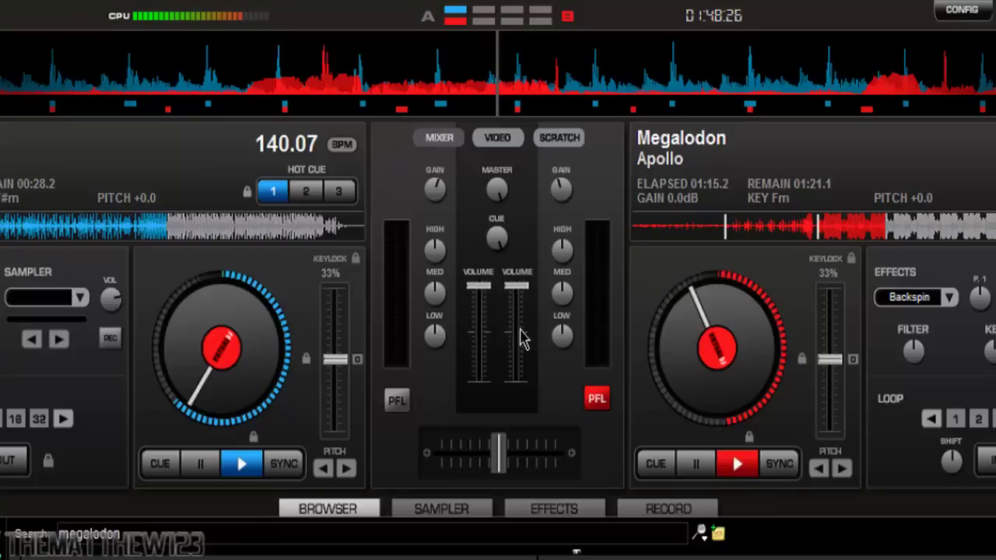
{"action": "left_click_drag", "start_coordinate": [517, 287], "coordinate": [520, 309]}
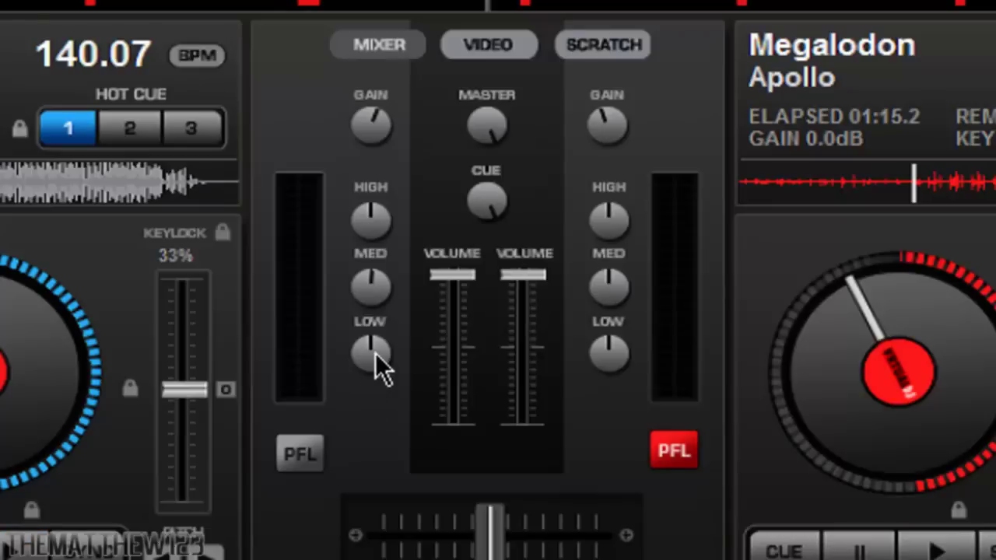
{"action": "left_click_drag", "start_coordinate": [498, 547], "coordinate": [482, 543]}
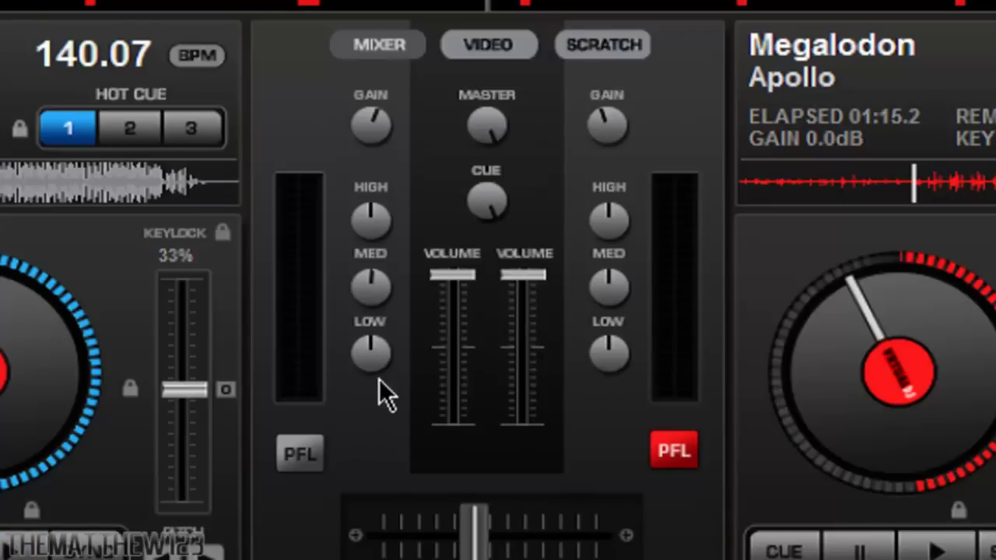
Turn deck 1's Low EQ fully down during playback and bring it back to about the centre.
{"action": "left_click_drag", "start_coordinate": [375, 349], "coordinate": [397, 366]}
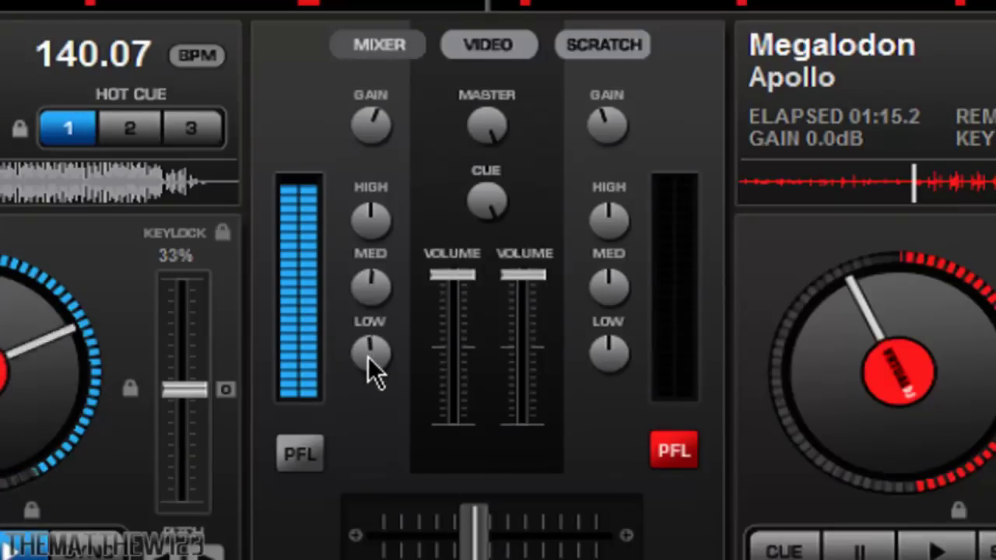
{"action": "left_click_drag", "start_coordinate": [370, 358], "coordinate": [376, 480]}
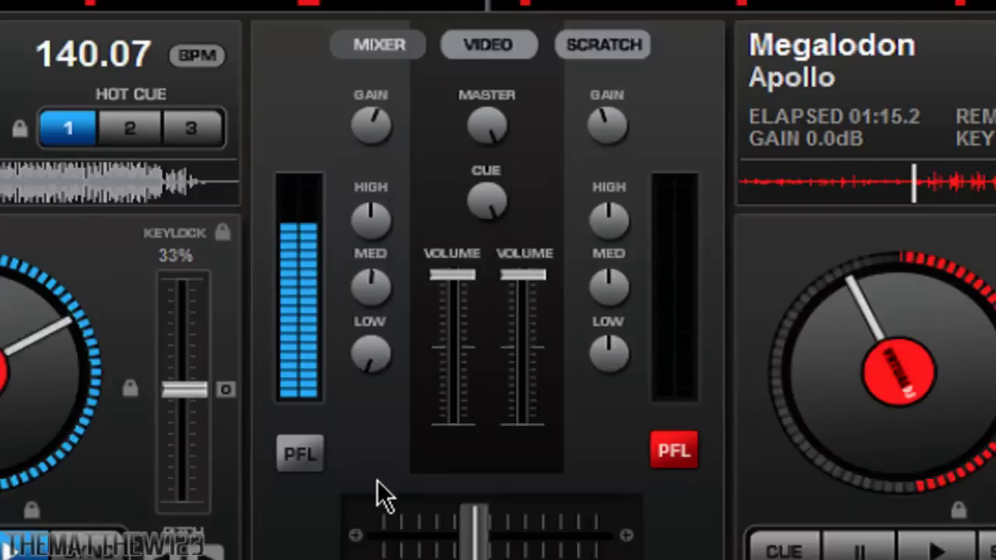
{"action": "left_click_drag", "start_coordinate": [376, 480], "coordinate": [370, 403]}
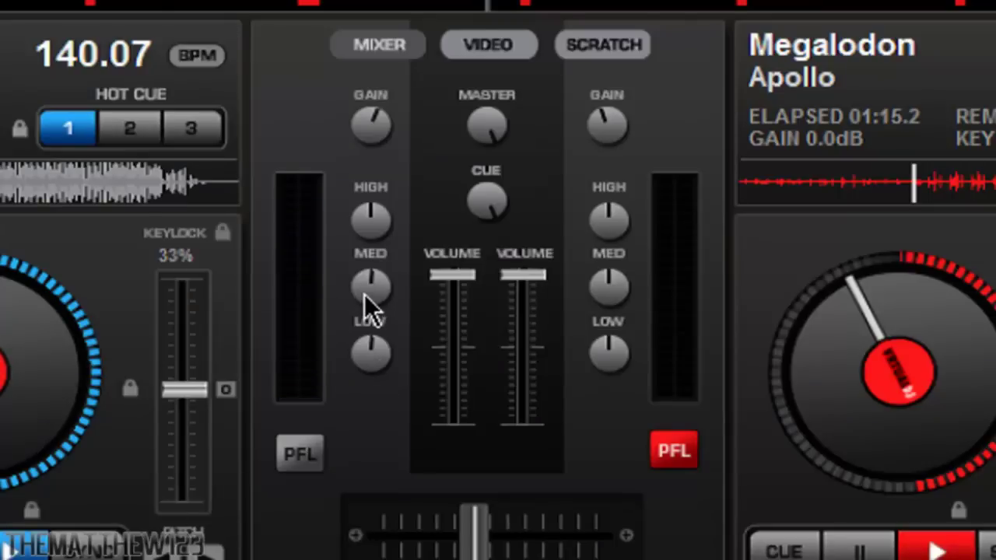
Play deck 1, cut its Med EQ completely and return it to about the centre.
{"action": "left_click", "coordinate": [23, 551]}
{"action": "left_click_drag", "start_coordinate": [367, 281], "coordinate": [364, 388]}
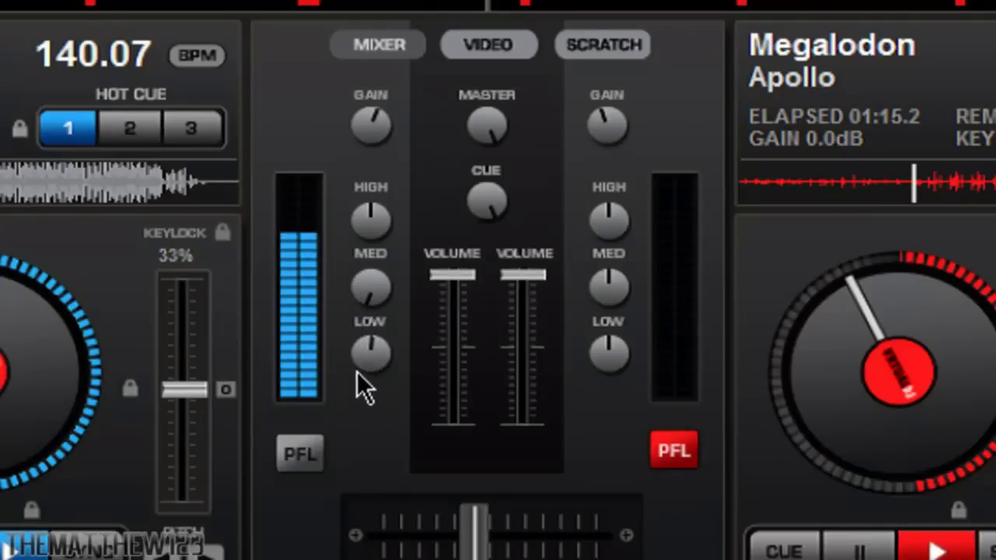
{"action": "left_click_drag", "start_coordinate": [353, 332], "coordinate": [357, 277]}
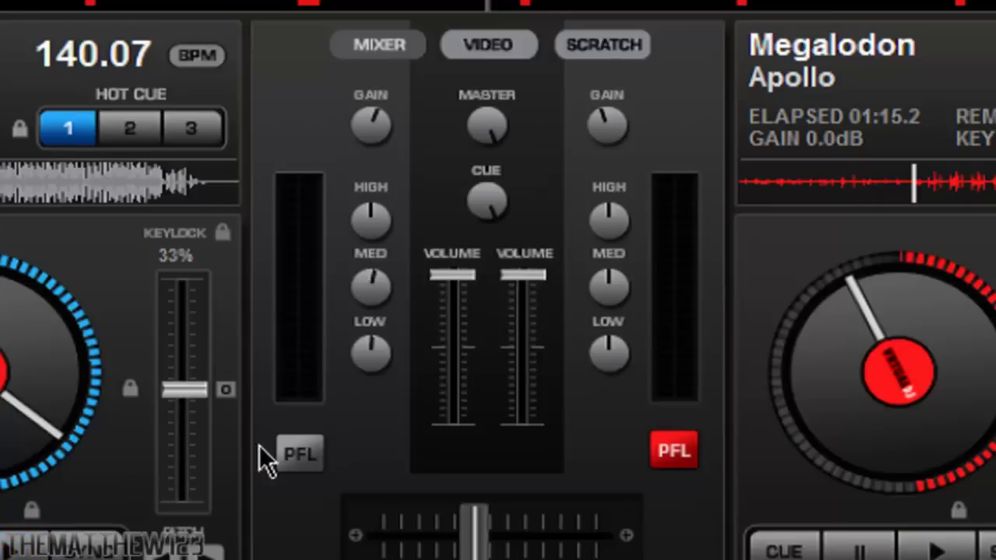
Play deck 1, cut its High EQ completely and restore it to about the centre.
{"action": "left_click", "coordinate": [27, 548]}
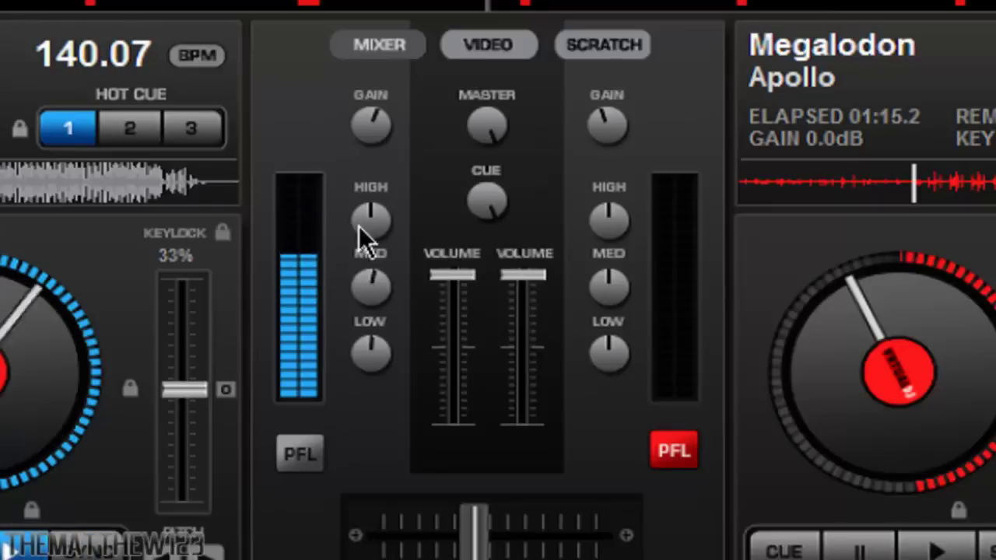
{"action": "left_click_drag", "start_coordinate": [360, 224], "coordinate": [369, 285]}
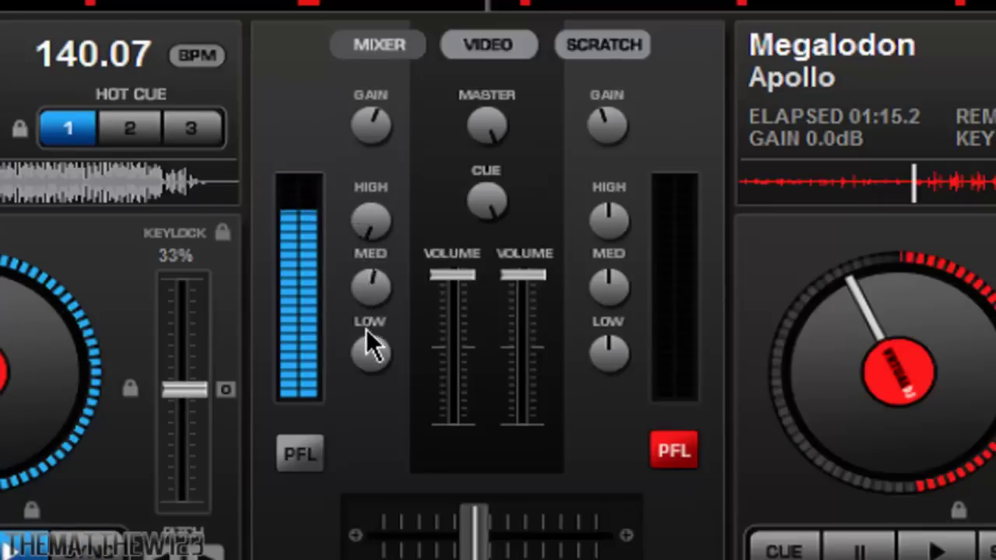
{"action": "mouse_move", "coordinate": [369, 236]}
{"action": "left_mouse_down"}
{"action": "mouse_move", "coordinate": [404, 64]}
{"action": "mouse_move", "coordinate": [380, 240]}
{"action": "left_mouse_up"}
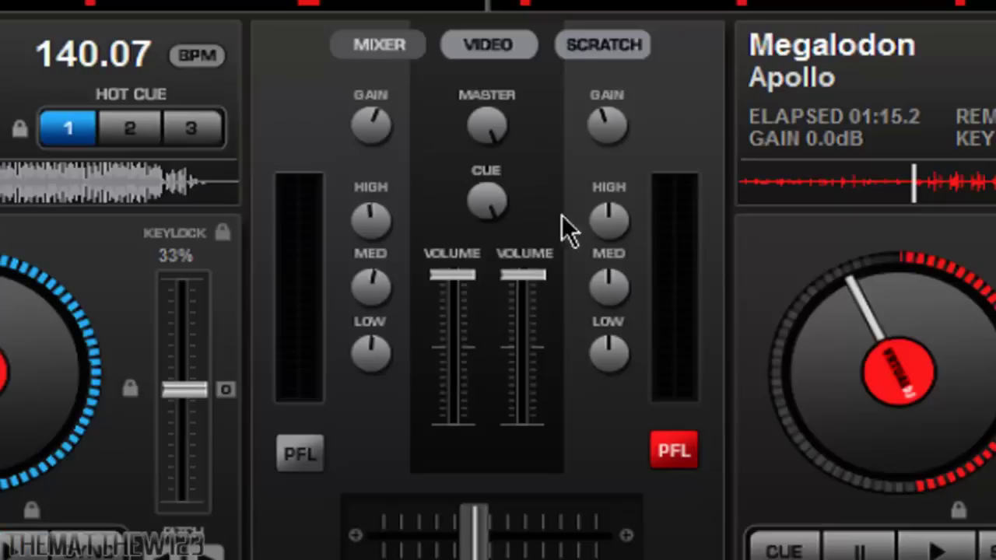
Try deck 1's gain down and up, leaving it slightly above the centre.
{"action": "left_click_drag", "start_coordinate": [380, 101], "coordinate": [379, 365]}
{"action": "left_click_drag", "start_coordinate": [387, 3], "coordinate": [368, 135]}
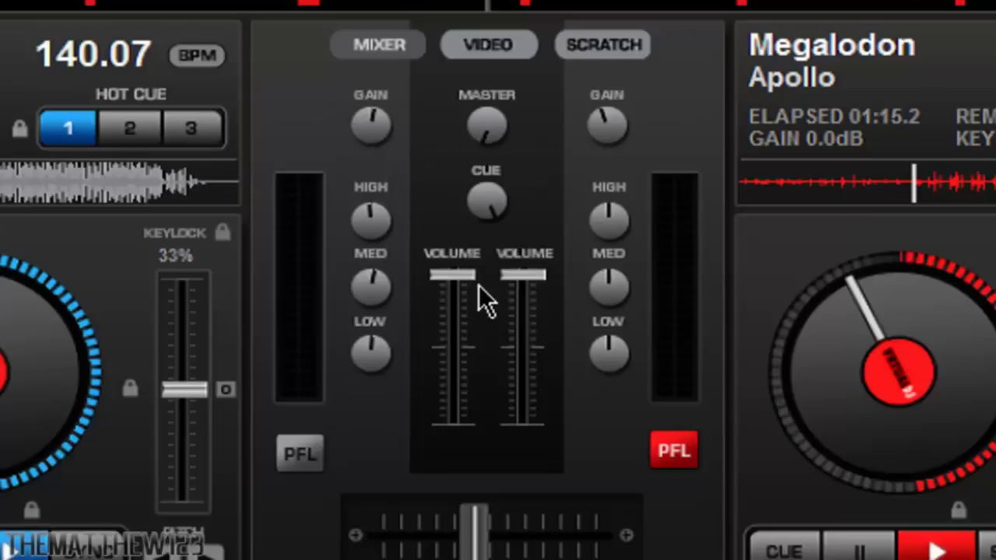
Try the master volume up and down, leave it near the middle, and turn the cue volume down during deck 1 playback.
{"action": "left_click_drag", "start_coordinate": [484, 314], "coordinate": [482, 194]}
{"action": "left_click_drag", "start_coordinate": [489, 126], "coordinate": [514, 403]}
{"action": "left_click_drag", "start_coordinate": [493, 139], "coordinate": [475, 108]}
{"action": "left_click", "coordinate": [16, 547]}
{"action": "left_click_drag", "start_coordinate": [479, 189], "coordinate": [508, 181]}
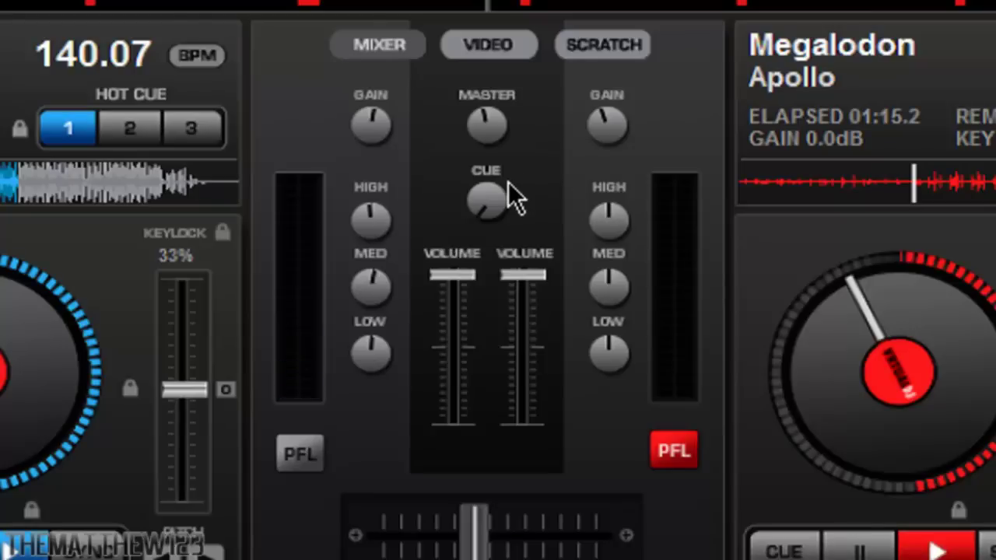
Show the scratch view, switch back to the mixer for comparison, and leave the scratch view open.
{"action": "left_click", "coordinate": [594, 47]}
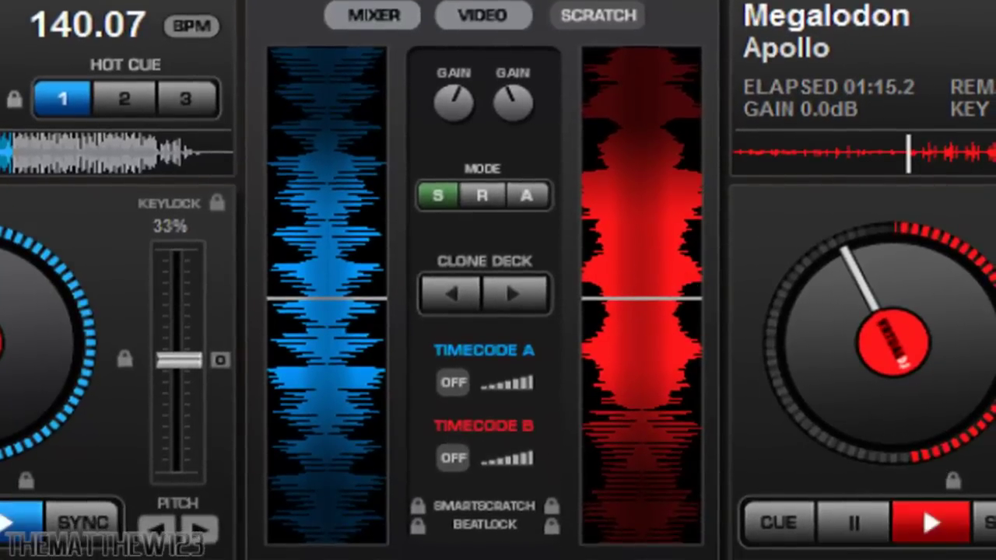
{"action": "mouse_move", "coordinate": [992, 152]}
{"action": "left_mouse_down"}
{"action": "mouse_move", "coordinate": [980, 160]}
{"action": "mouse_move", "coordinate": [995, 159]}
{"action": "left_mouse_up"}
{"action": "left_click", "coordinate": [373, 15]}
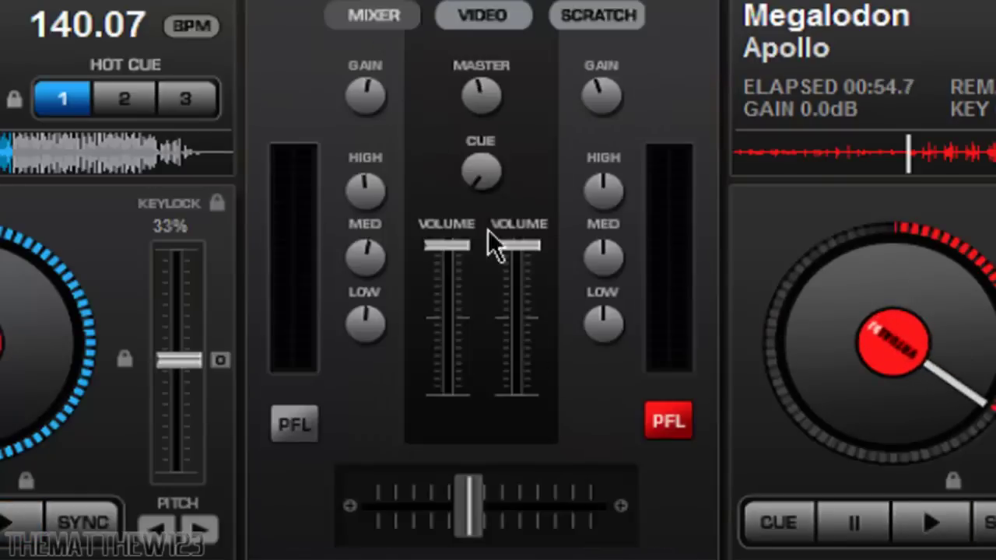
{"action": "left_click_drag", "start_coordinate": [470, 506], "coordinate": [503, 506]}
{"action": "left_click", "coordinate": [640, 12]}
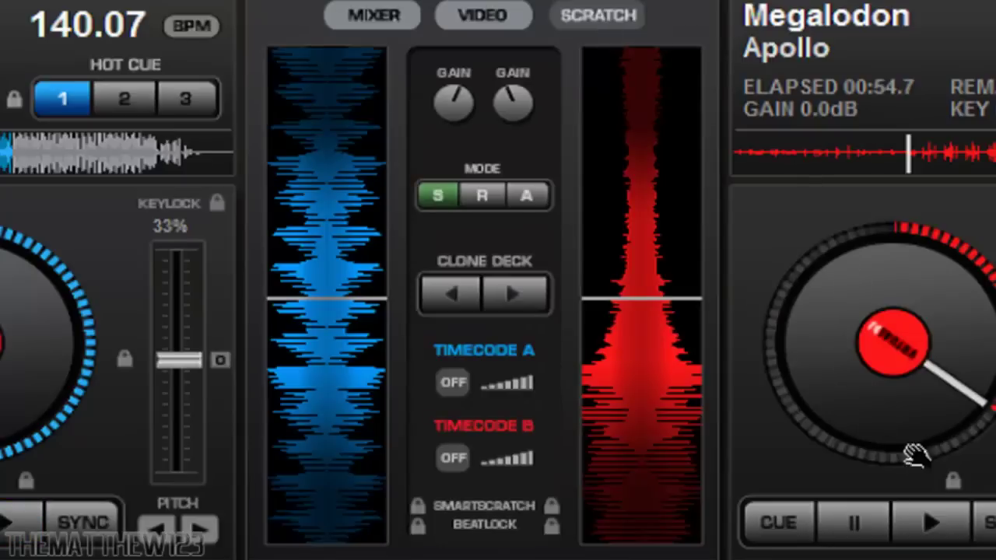
Play deck 2 and scratch its vertical waveform back and forth, stopping at the strong beat at about 00:55.0.
{"action": "left_click", "coordinate": [931, 523]}
{"action": "left_click_drag", "start_coordinate": [669, 169], "coordinate": [700, 350]}
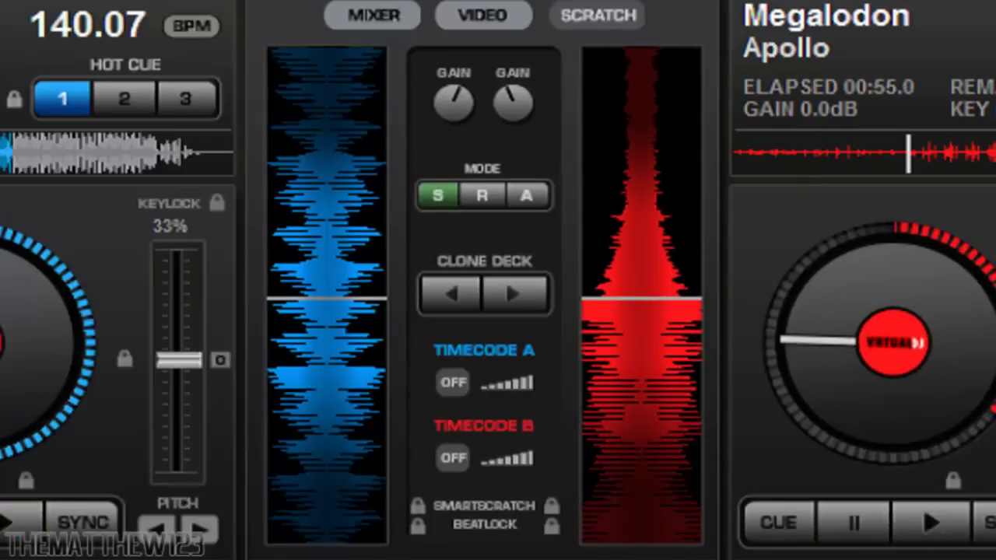
{"action": "left_click_drag", "start_coordinate": [644, 249], "coordinate": [665, 302]}
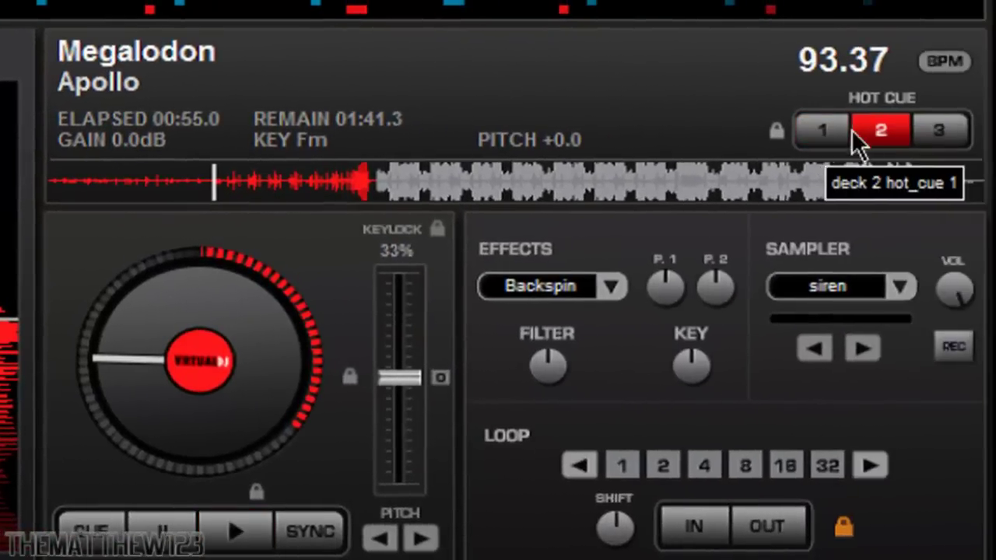
Delete hot cue 2 from deck 2's track and set hot cue 1 on the beat at 00:55.0.
{"action": "right_click", "coordinate": [215, 185]}
{"action": "left_click", "coordinate": [225, 205]}
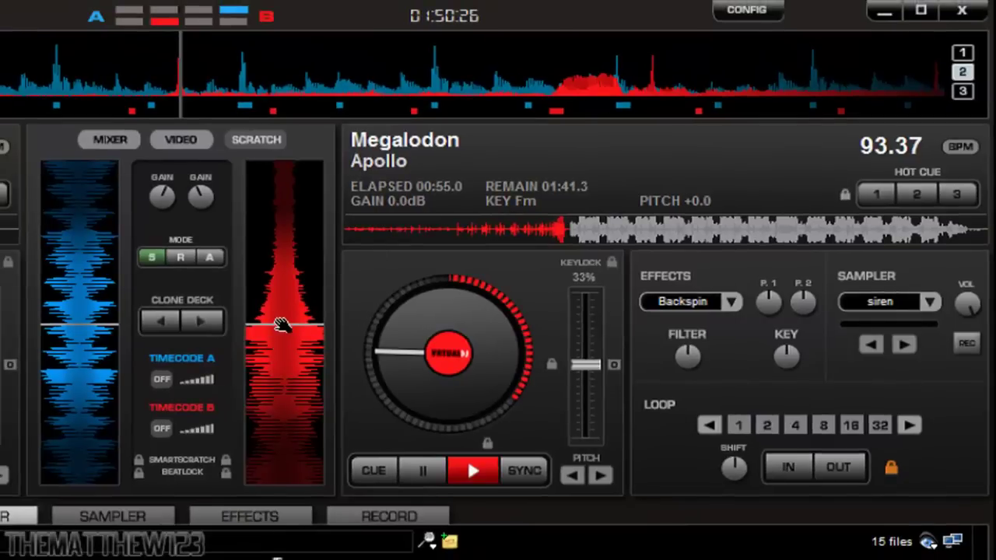
{"action": "left_click", "coordinate": [481, 467]}
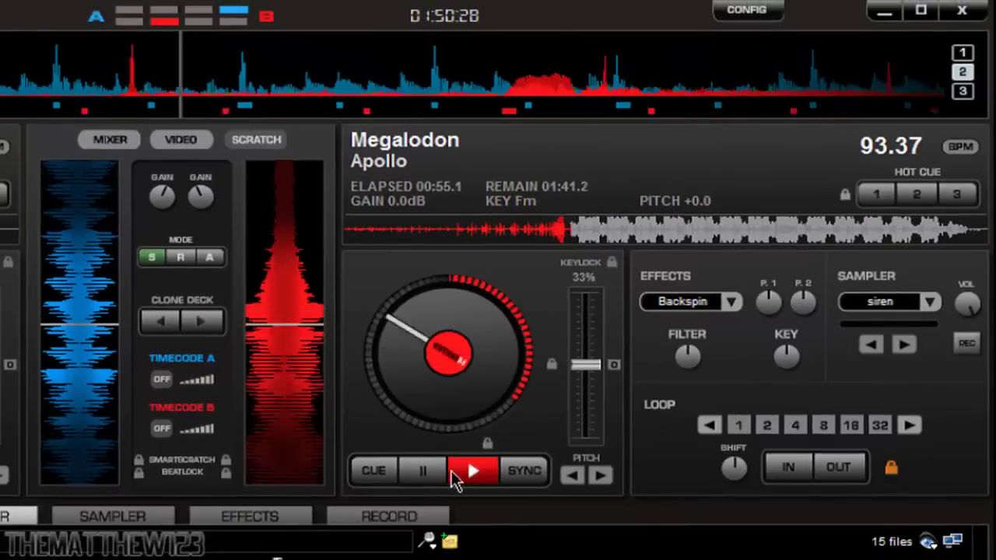
{"action": "left_click", "coordinate": [433, 472]}
{"action": "left_click_drag", "start_coordinate": [315, 333], "coordinate": [309, 400]}
{"action": "left_click", "coordinate": [871, 196]}
{"action": "left_click", "coordinate": [882, 199]}
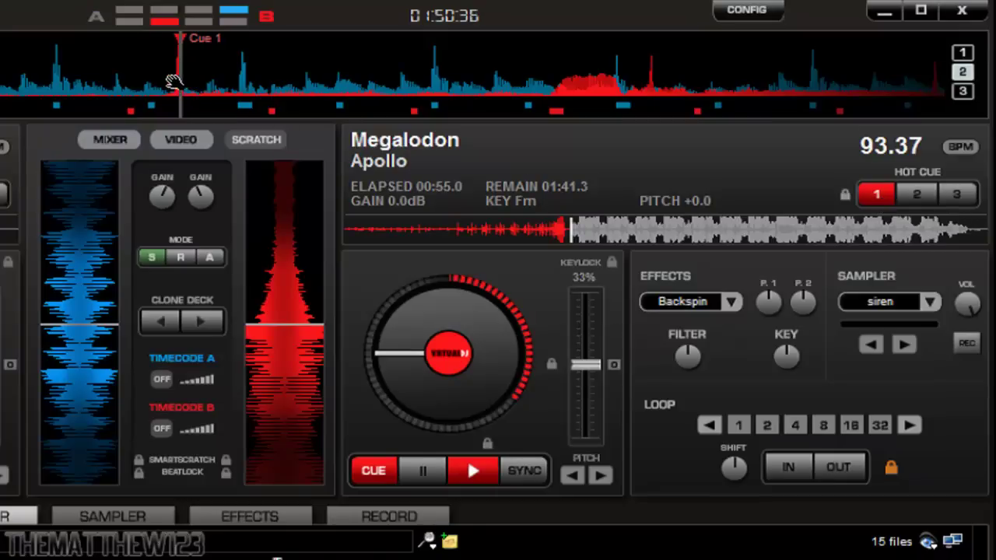
Scrub deck 2 to earlier points and jump back to hot cue 1, pause, and delete that cue from the waveform.
{"action": "left_click_drag", "start_coordinate": [179, 80], "coordinate": [235, 72]}
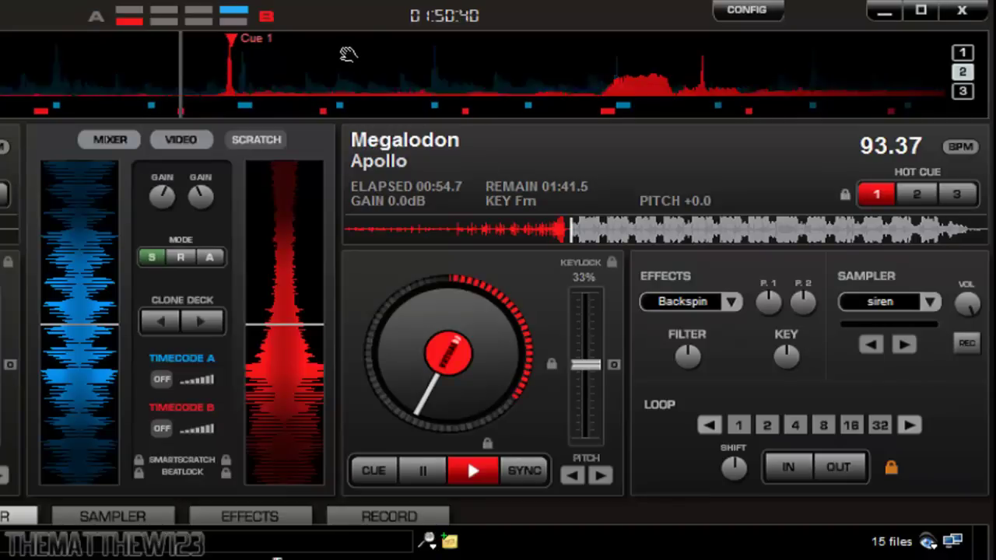
{"action": "mouse_move", "coordinate": [344, 49]}
{"action": "left_mouse_down"}
{"action": "mouse_move", "coordinate": [718, 67]}
{"action": "mouse_move", "coordinate": [757, 83]}
{"action": "left_mouse_up"}
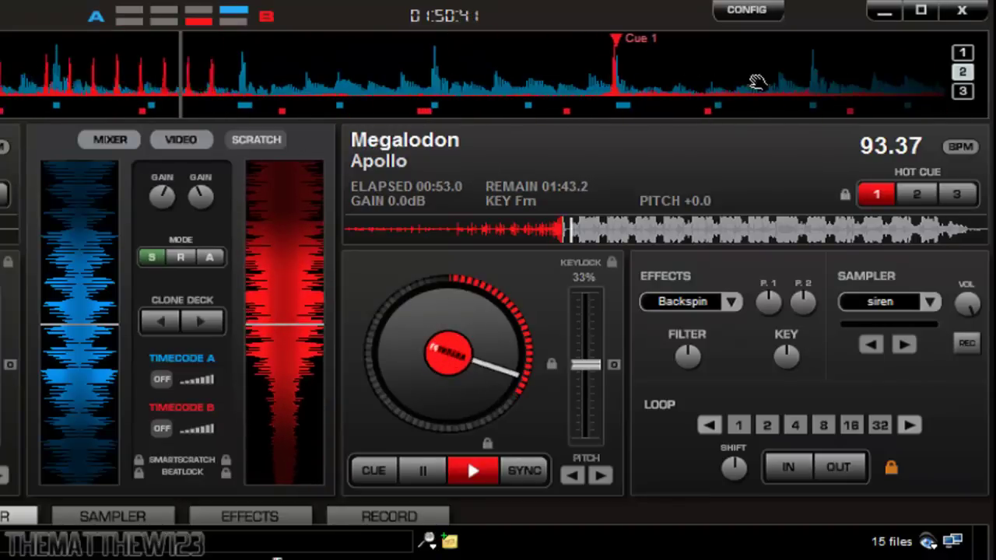
{"action": "left_click", "coordinate": [882, 206]}
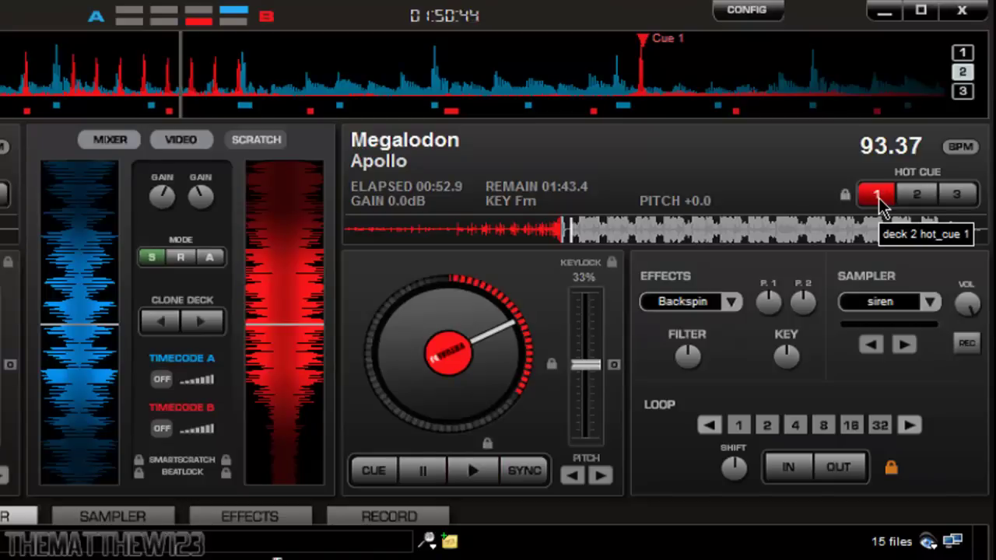
{"action": "left_click", "coordinate": [879, 198]}
{"action": "left_click", "coordinate": [421, 471]}
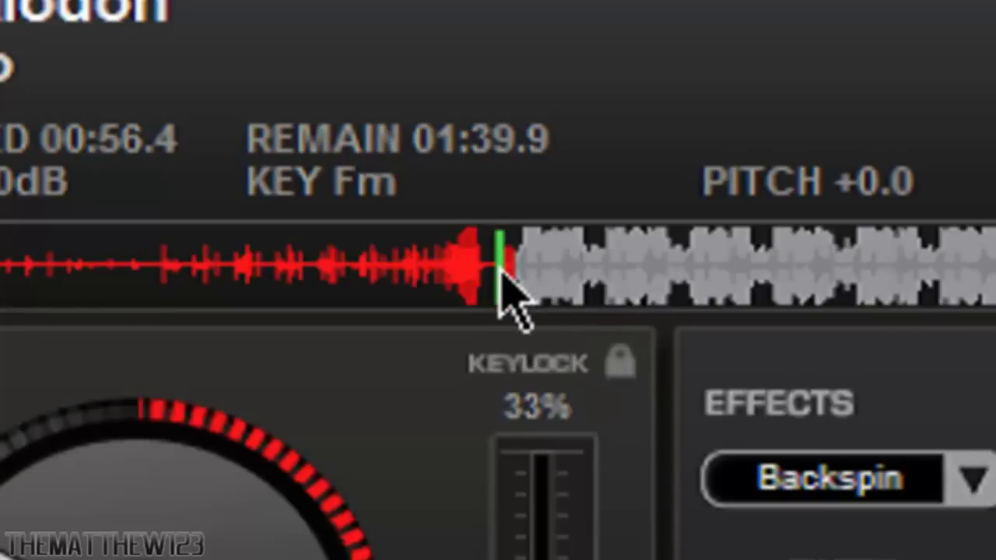
{"action": "right_click", "coordinate": [500, 274]}
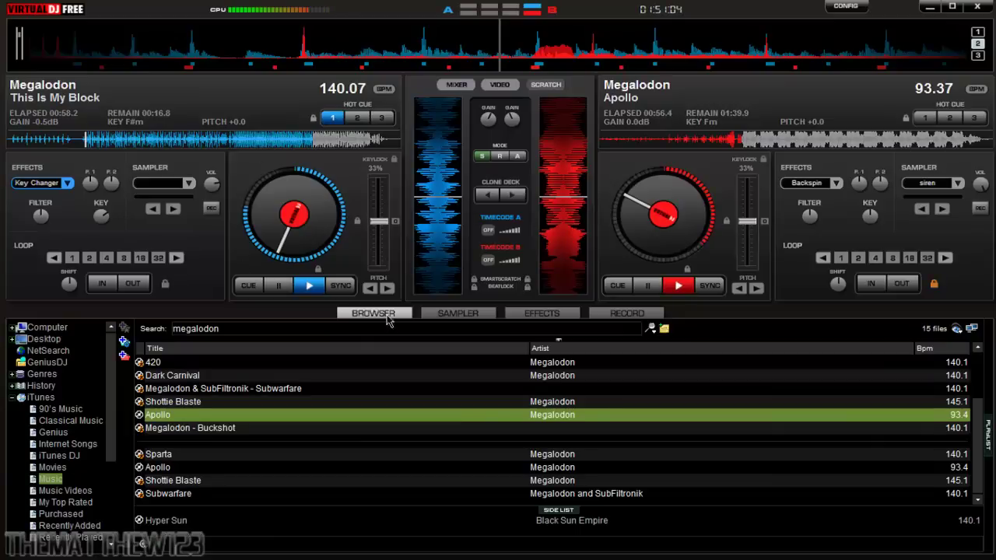
Clear the song search and collapse the iTunes library in the folder tree.
{"action": "left_click", "coordinate": [238, 327]}
{"action": "key", "text": "BackSpace"}
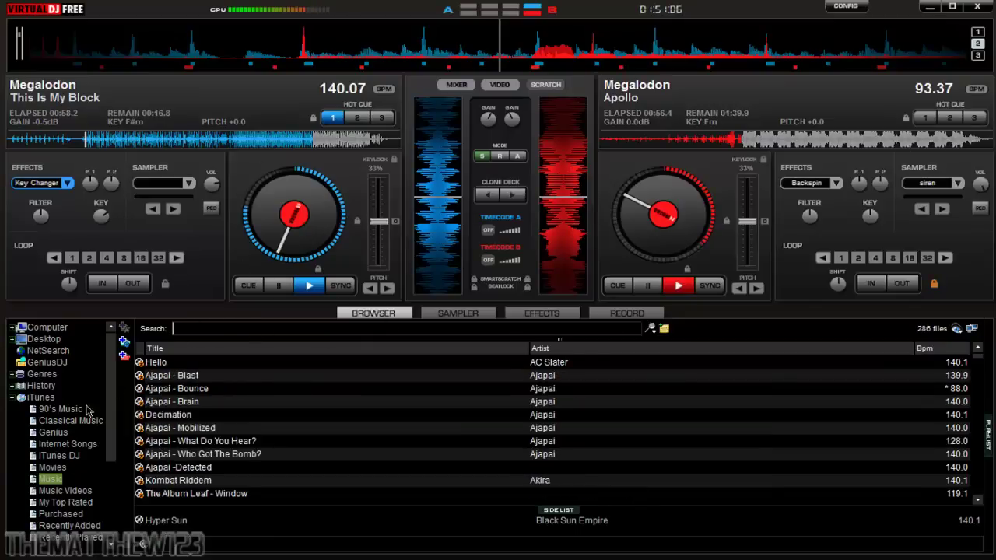
{"action": "left_click", "coordinate": [12, 398]}
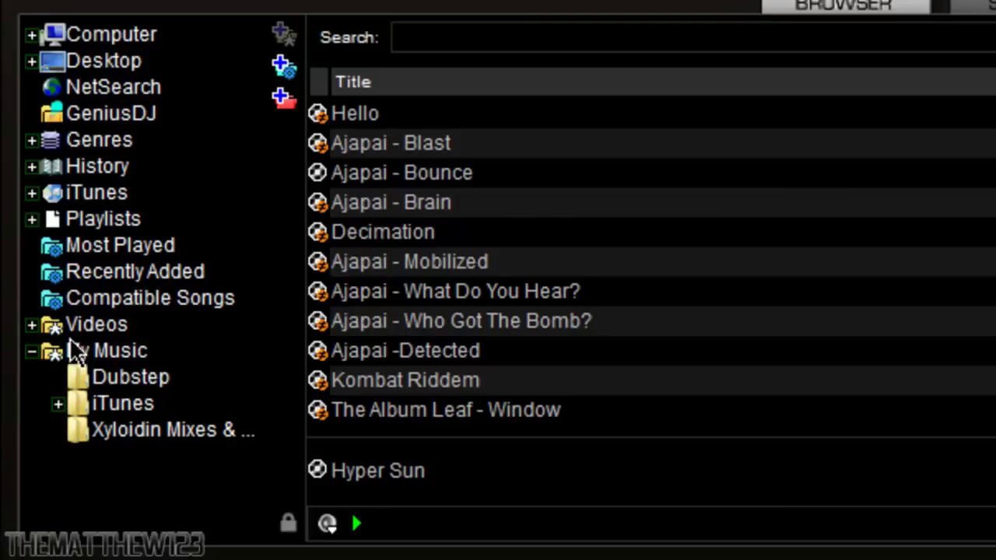
Browse the My Music folder and look through the songs in its Xyloidin Mixes subfolder.
{"action": "left_click", "coordinate": [33, 352]}
{"action": "left_click", "coordinate": [103, 356]}
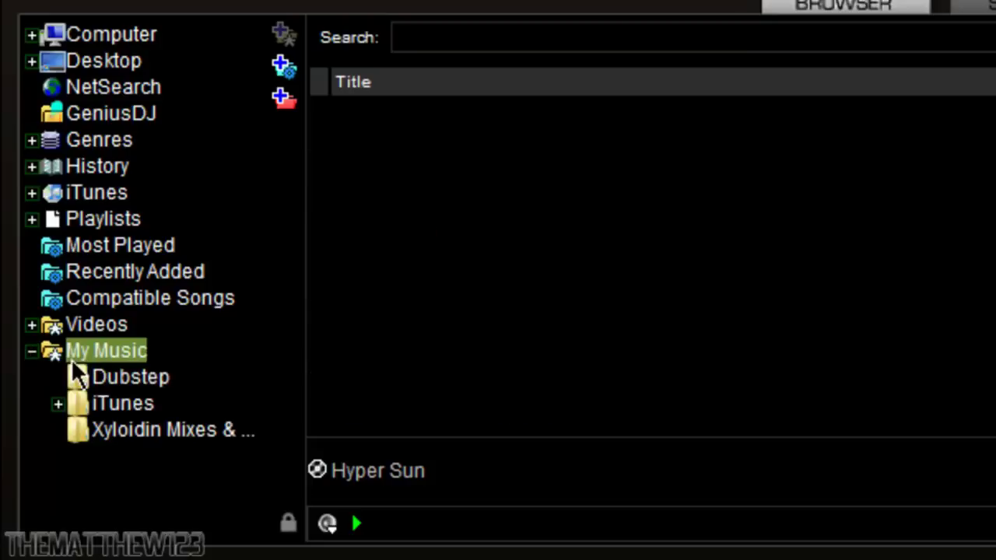
{"action": "left_click", "coordinate": [114, 379]}
{"action": "left_click", "coordinate": [122, 436]}
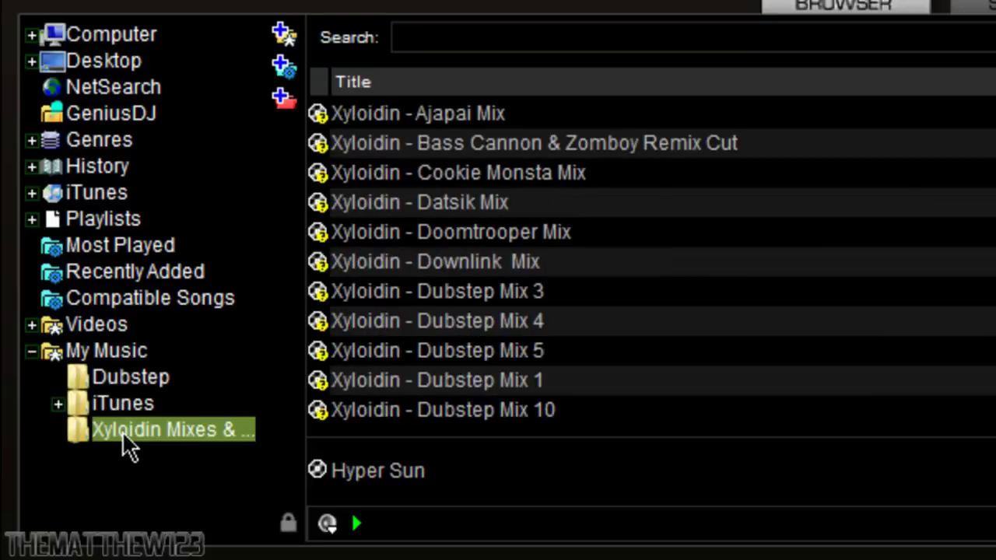
{"action": "scroll", "coordinate": [506, 296], "scroll_direction": "down", "scroll_amount": 5}
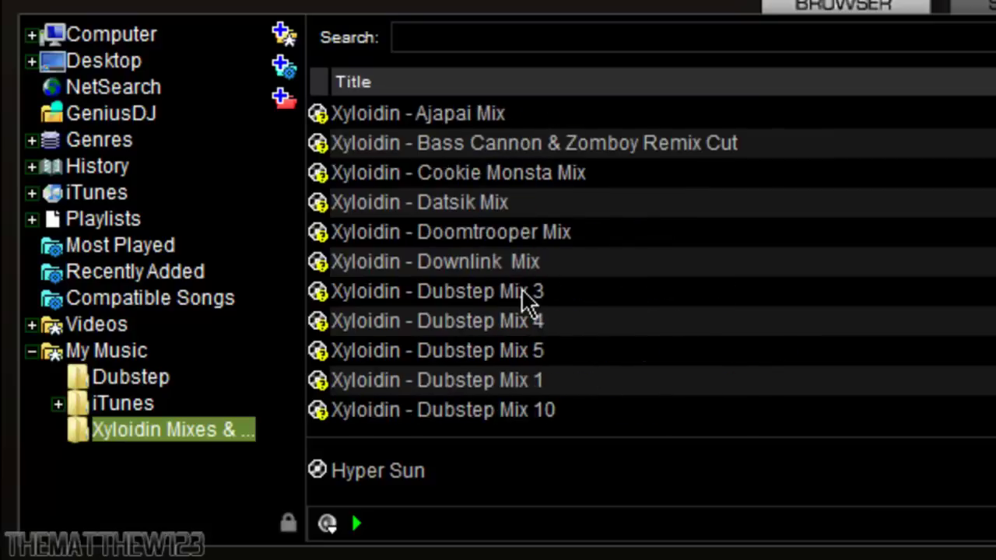
{"action": "scroll", "coordinate": [527, 302], "scroll_direction": "down", "scroll_amount": 4}
{"action": "scroll", "coordinate": [527, 302], "scroll_direction": "down", "scroll_amount": 1}
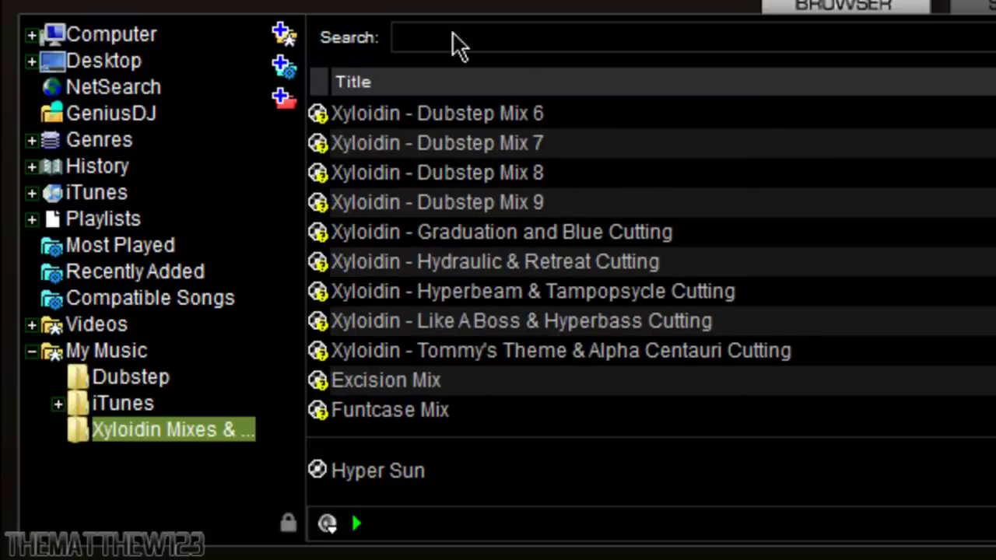
Look through the songs in My Music's Dubstep folder, keeping its iTunes subfolder collapsed.
{"action": "left_click", "coordinate": [123, 406]}
{"action": "left_click", "coordinate": [125, 378]}
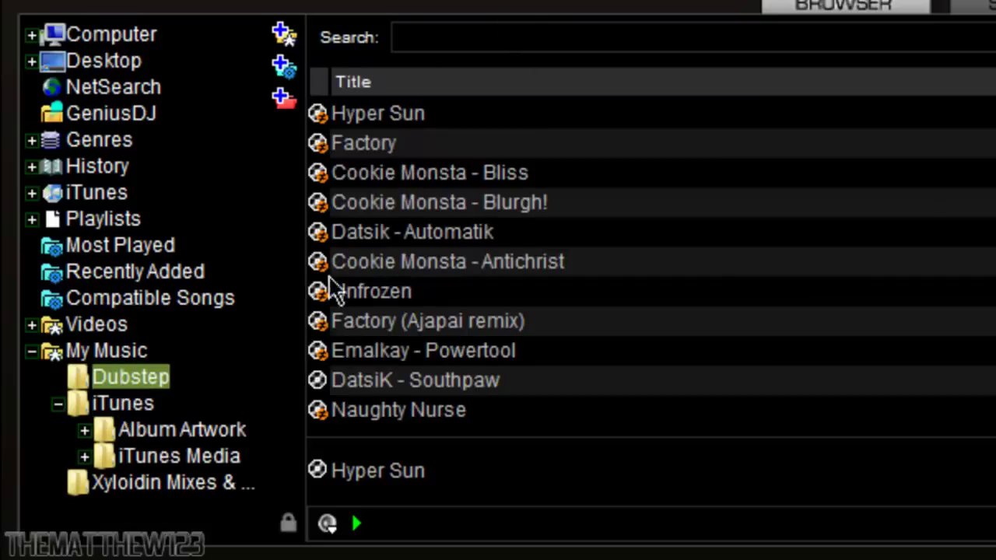
{"action": "left_click", "coordinate": [59, 404]}
{"action": "scroll", "coordinate": [537, 209], "scroll_direction": "down", "scroll_amount": 9}
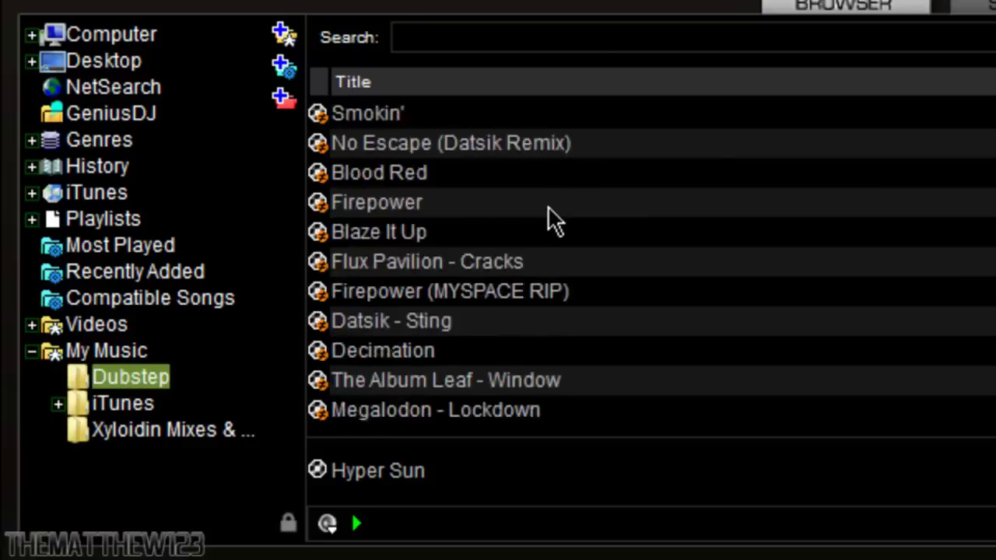
{"action": "scroll", "coordinate": [572, 202], "scroll_direction": "up", "scroll_amount": 10}
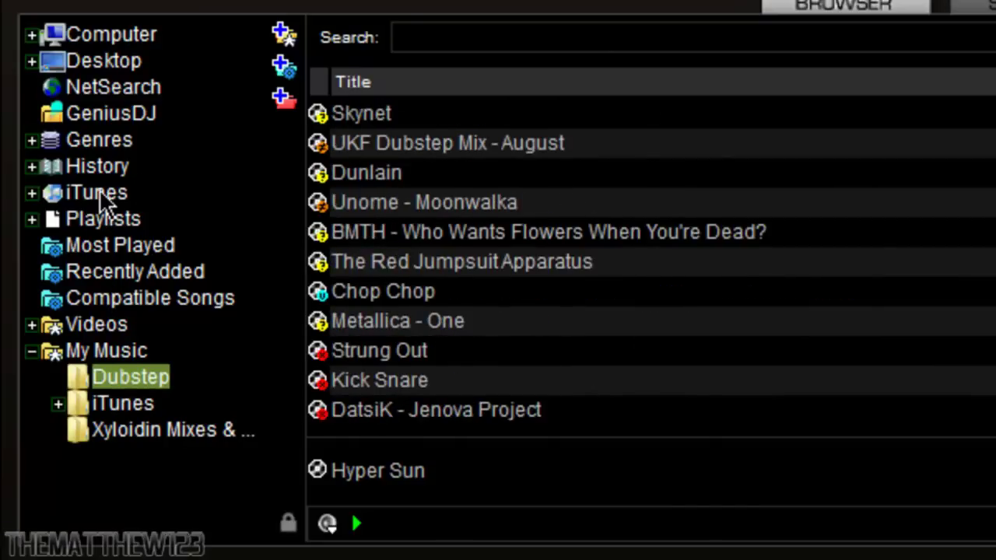
Expand the iTunes library and look through the songs in its Music playlist.
{"action": "double_click", "coordinate": [101, 195]}
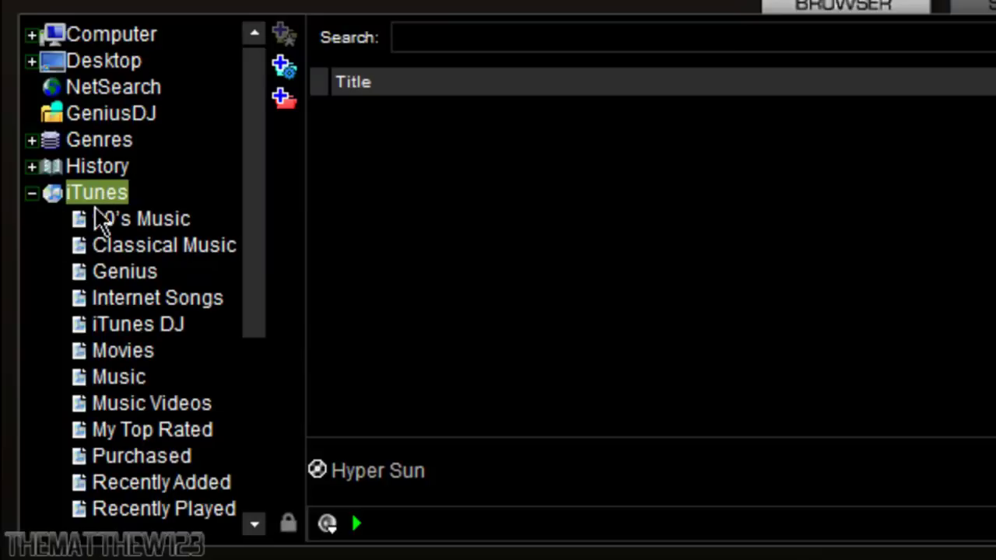
{"action": "left_click", "coordinate": [113, 379]}
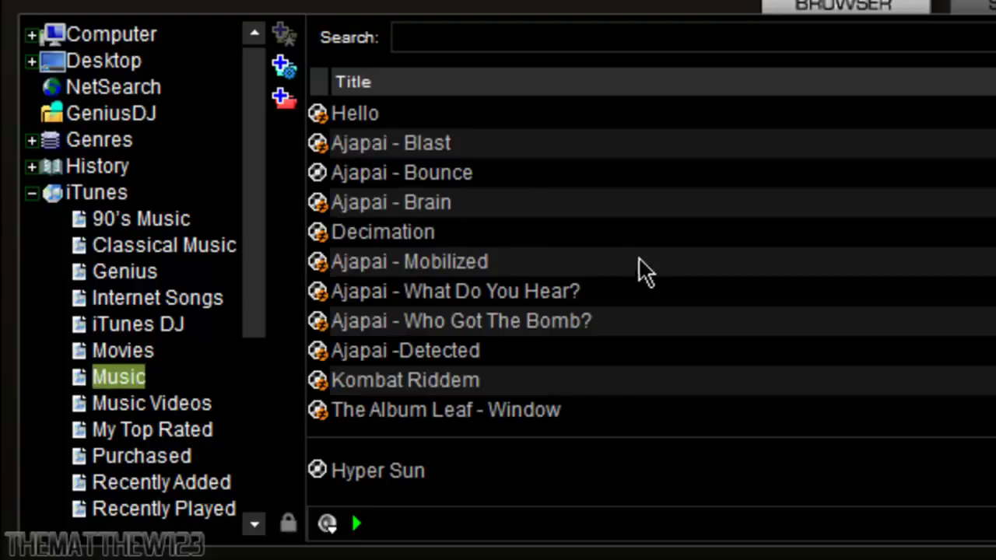
{"action": "scroll", "coordinate": [644, 274], "scroll_direction": "down", "scroll_amount": 8}
{"action": "scroll", "coordinate": [661, 233], "scroll_direction": "up", "scroll_amount": 4}
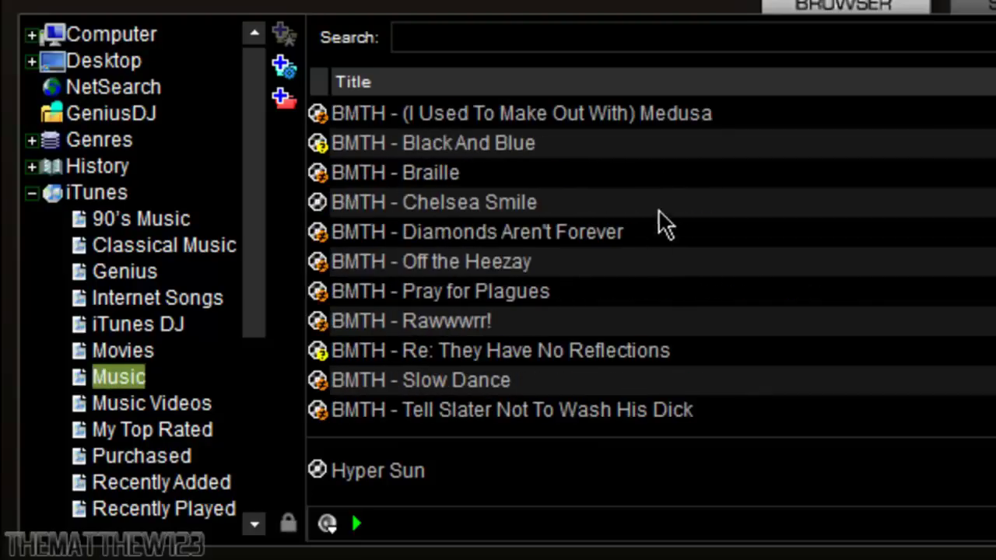
{"action": "scroll", "coordinate": [673, 214], "scroll_direction": "down", "scroll_amount": 15}
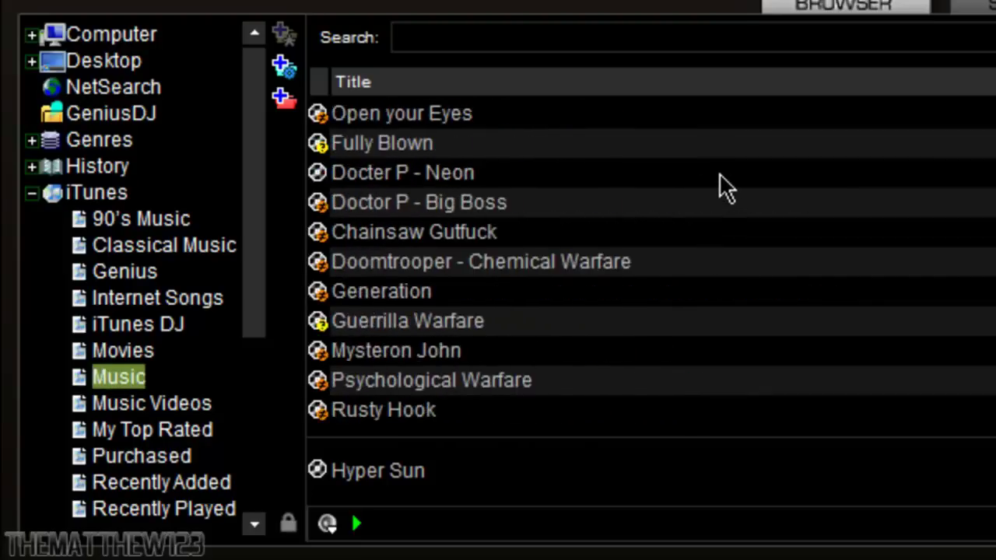
{"action": "scroll", "coordinate": [719, 186], "scroll_direction": "down", "scroll_amount": 10}
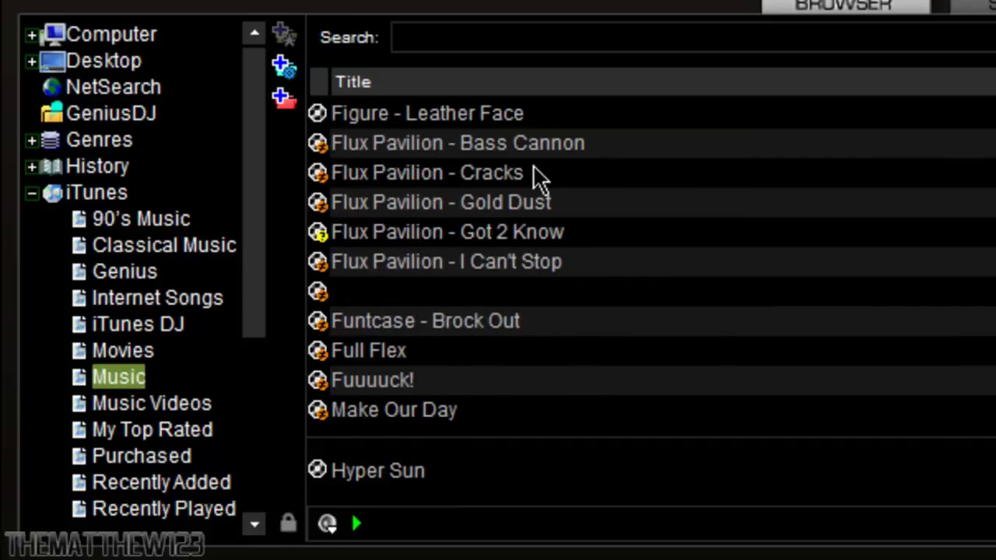
{"action": "scroll", "coordinate": [541, 177], "scroll_direction": "down", "scroll_amount": 10}
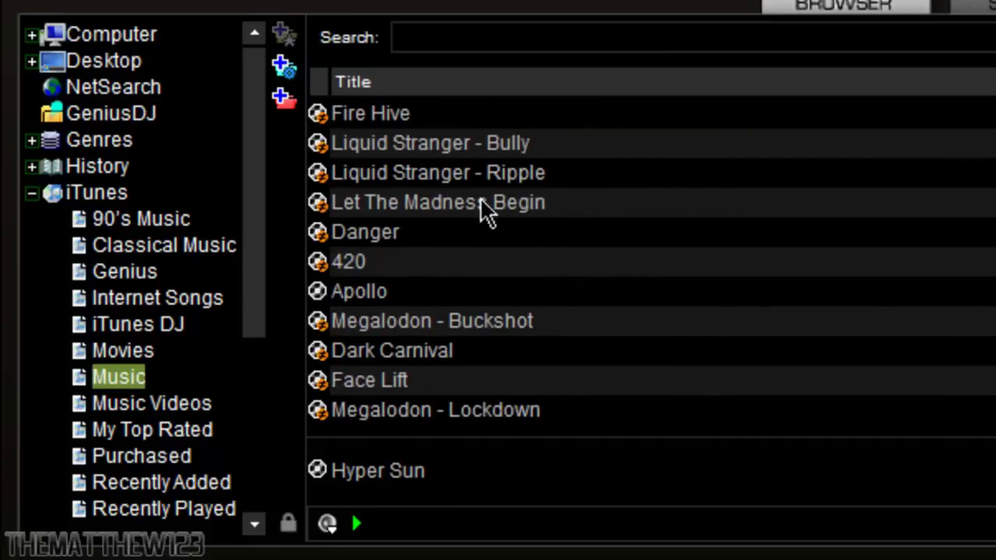
{"action": "scroll", "coordinate": [455, 241], "scroll_direction": "up", "scroll_amount": 3}
{"action": "scroll", "coordinate": [489, 331], "scroll_direction": "up", "scroll_amount": 3}
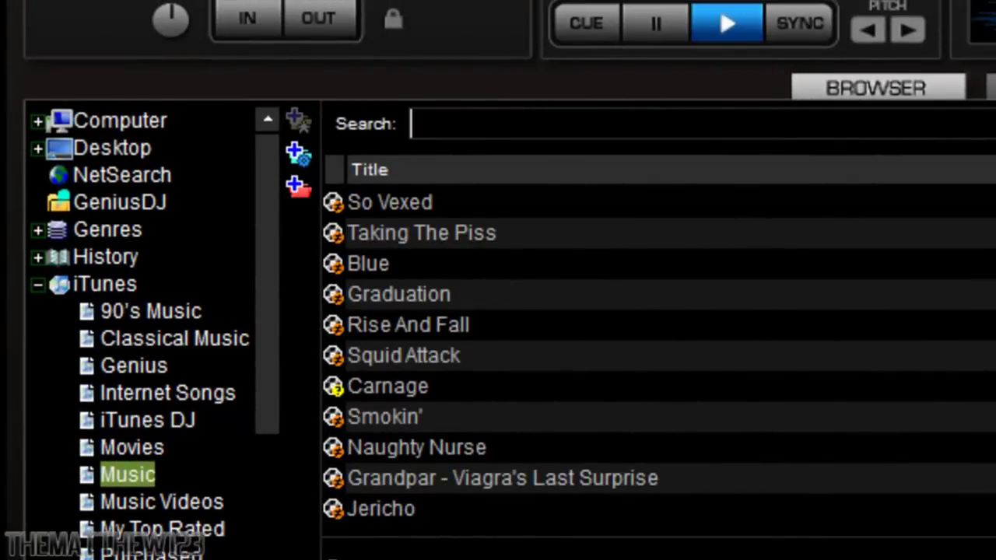
Search the iTunes Music playlist for "xyloidin" and look down the matching mixes.
{"action": "type", "text": "xyloidin"}
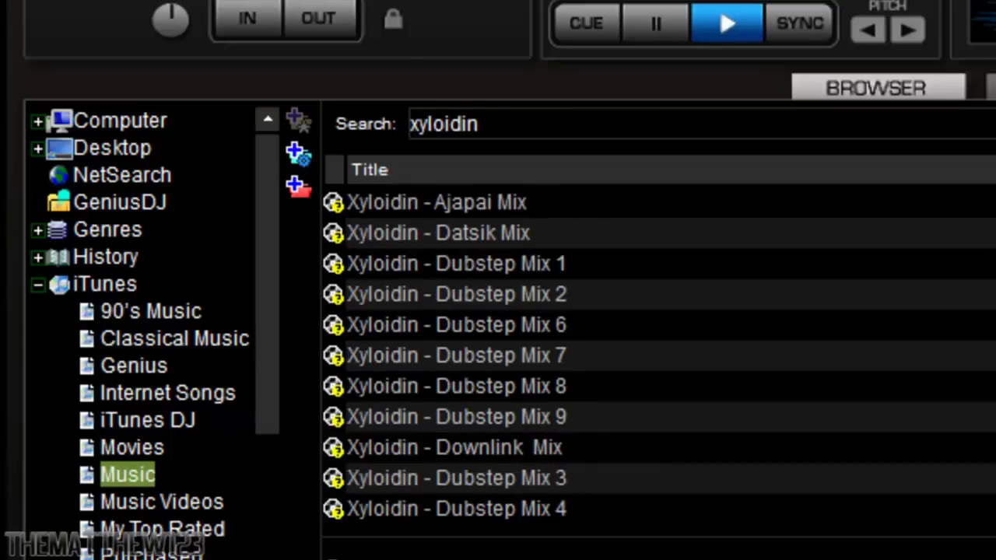
{"action": "scroll", "coordinate": [525, 237], "scroll_direction": "down", "scroll_amount": 4}
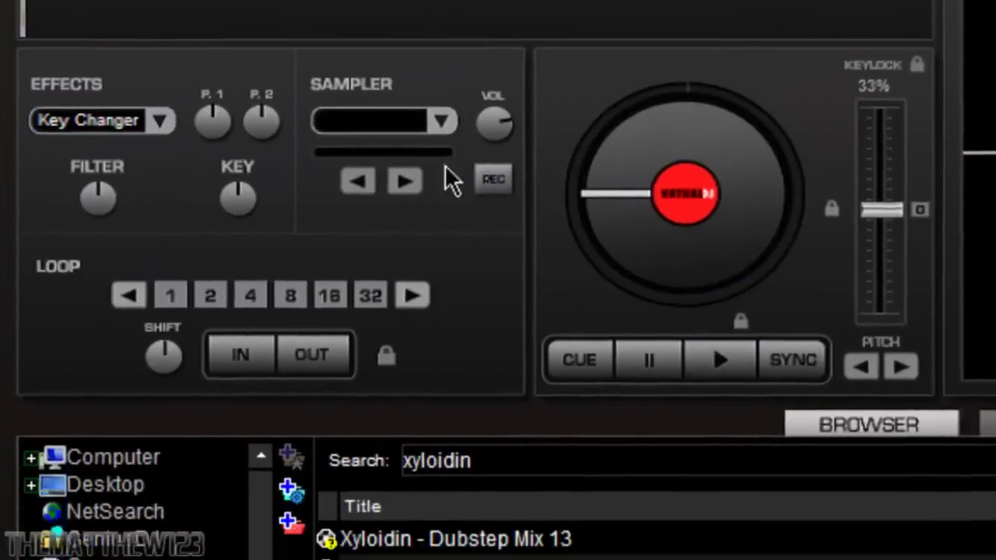
Load Xyloidin - Cookie Monsta Mix onto deck 1 and start playing it.
{"action": "left_click", "coordinate": [489, 456]}
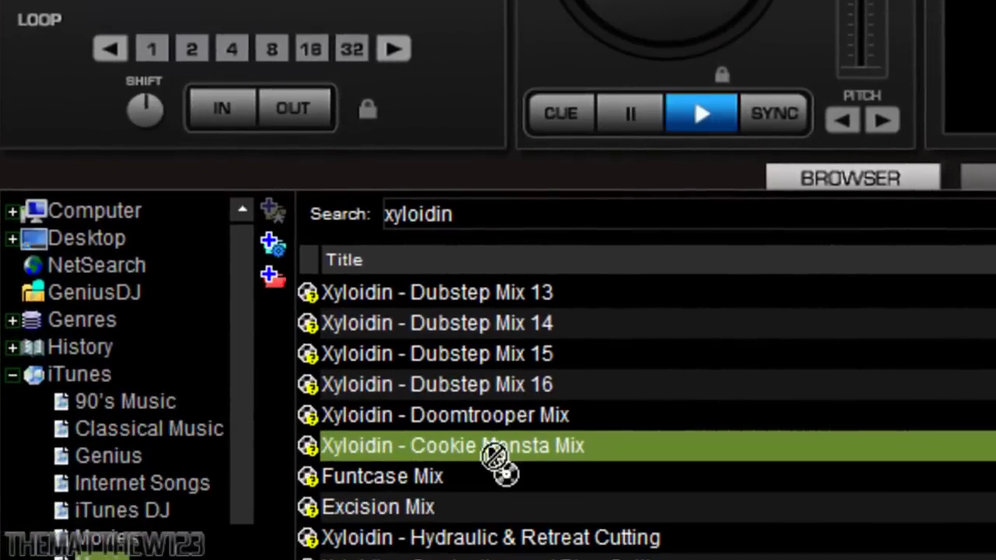
{"action": "left_click_drag", "start_coordinate": [494, 456], "coordinate": [431, 311]}
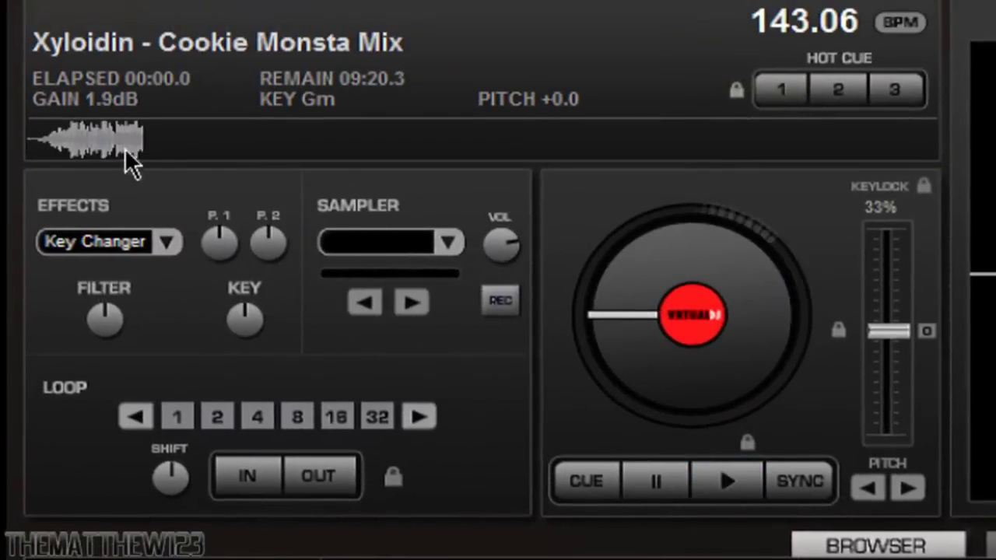
{"action": "key", "text": "space"}
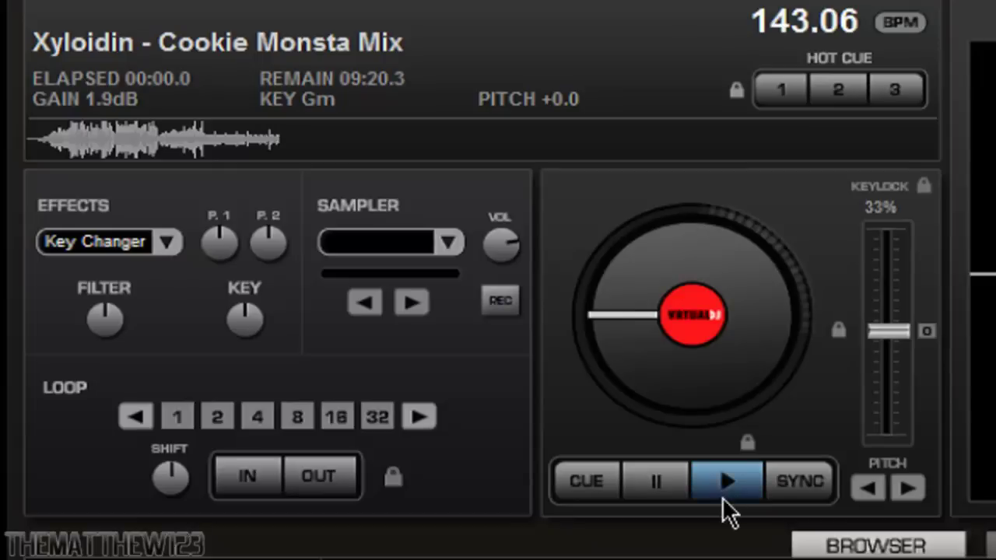
{"action": "left_click", "coordinate": [724, 498]}
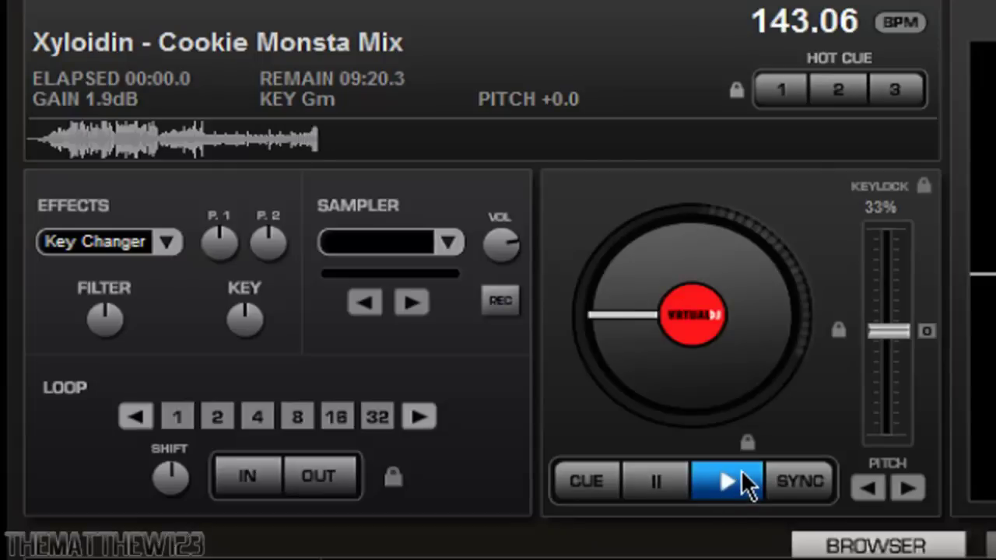
Pause the Xyloidin - Cookie Monsta Mix on deck 1 and open the audio recording configuration.
{"action": "left_click", "coordinate": [664, 480]}
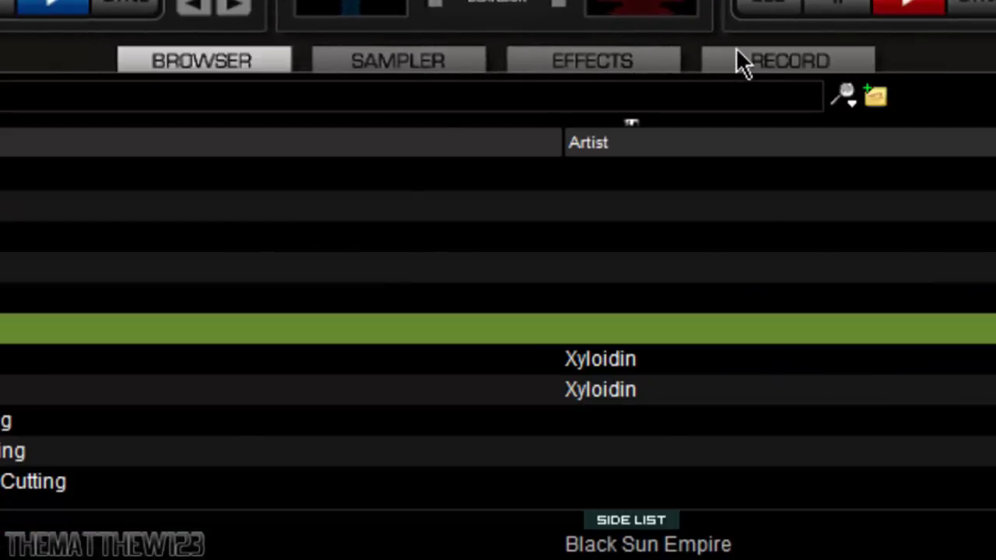
{"action": "left_click", "coordinate": [738, 63]}
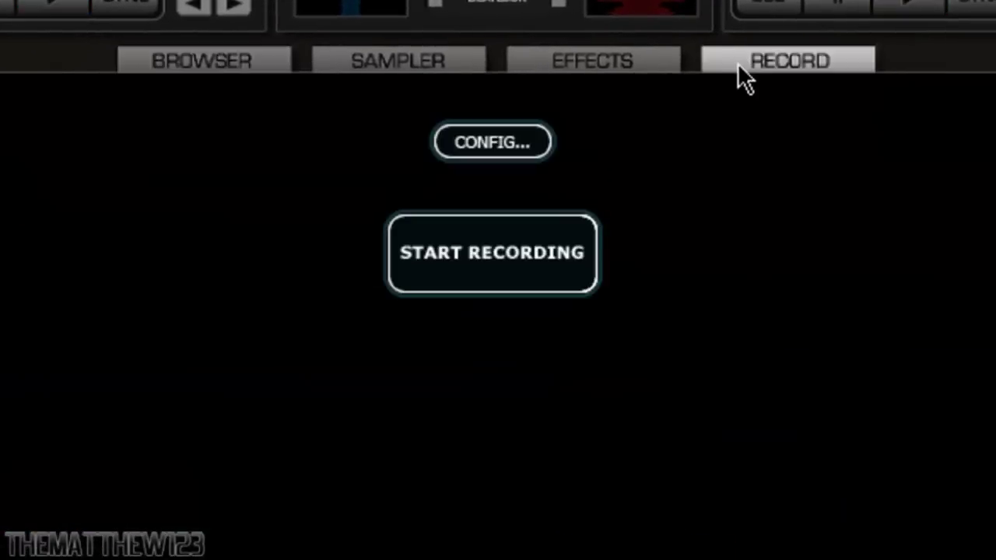
{"action": "left_click", "coordinate": [538, 152]}
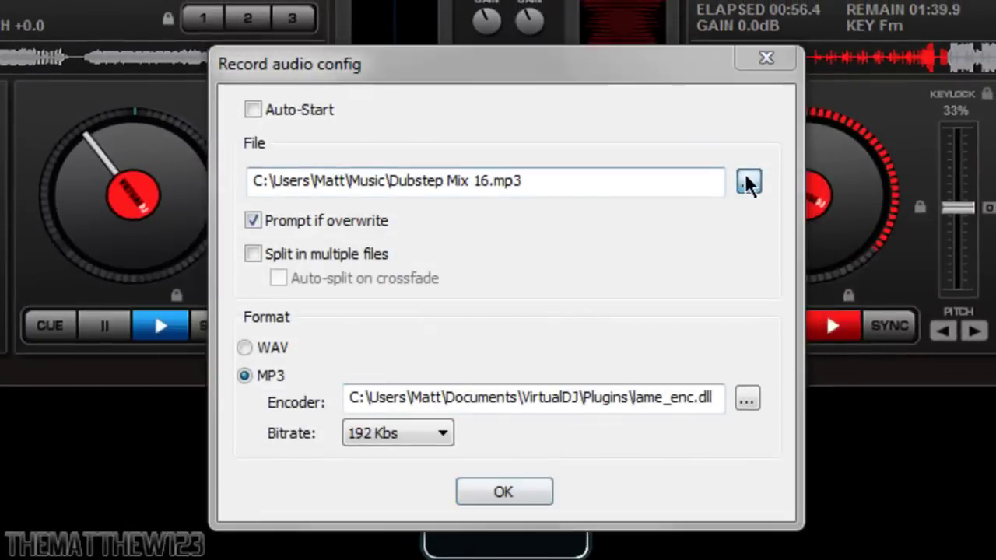
Browse the Xyloidin Mixes & Cuts folder as a possible save location for the recording, and close the file chooser.
{"action": "left_click", "coordinate": [747, 183]}
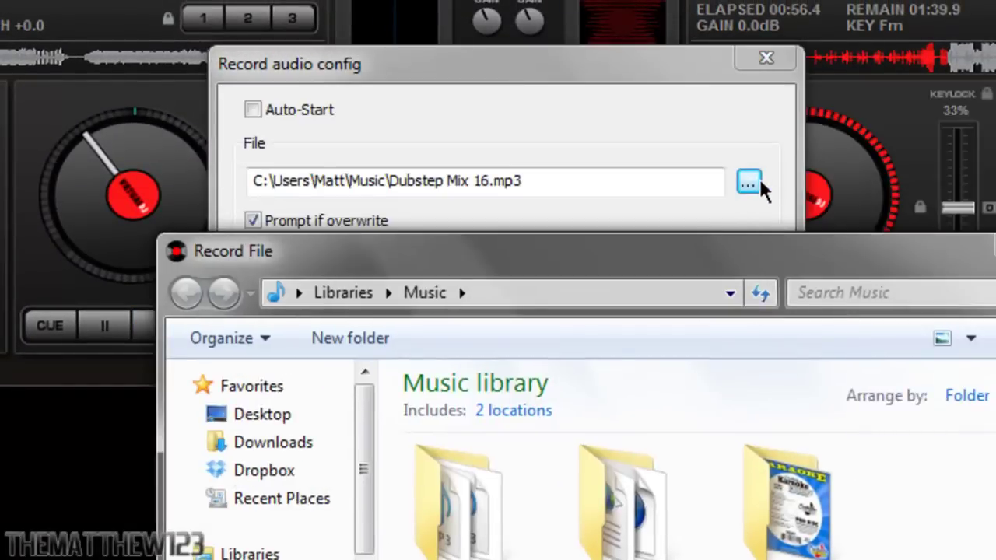
{"action": "left_click_drag", "start_coordinate": [736, 237], "coordinate": [729, 44]}
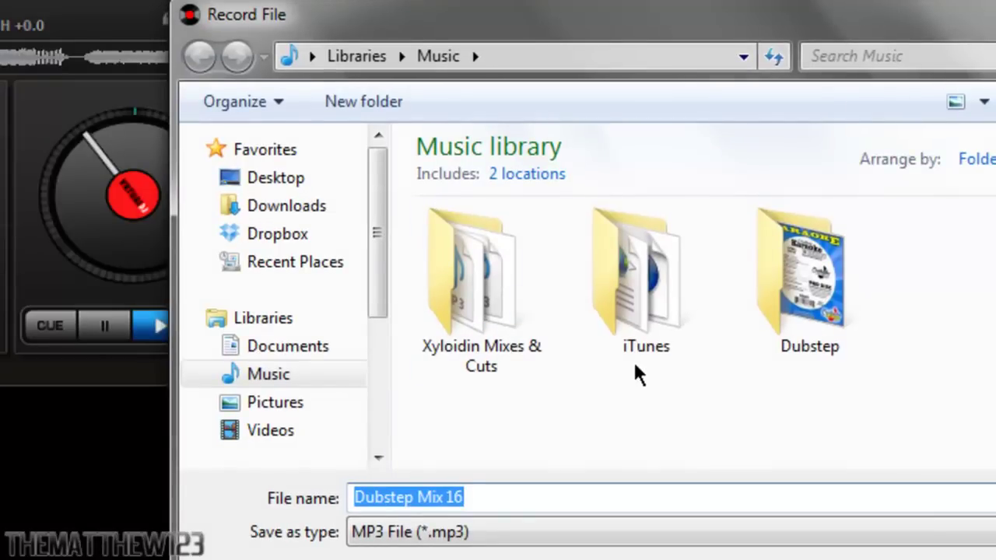
{"action": "double_click", "coordinate": [493, 288]}
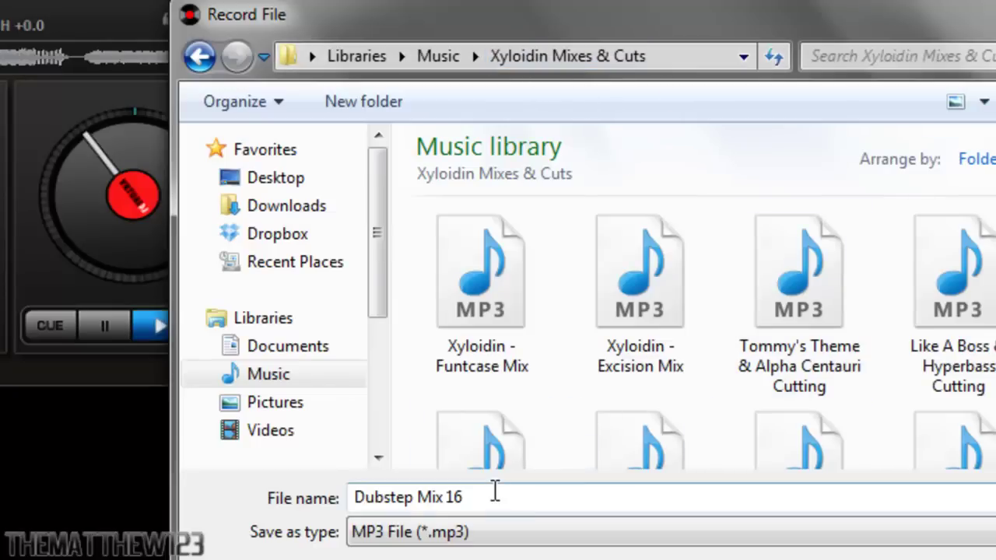
{"action": "key", "text": "Return"}
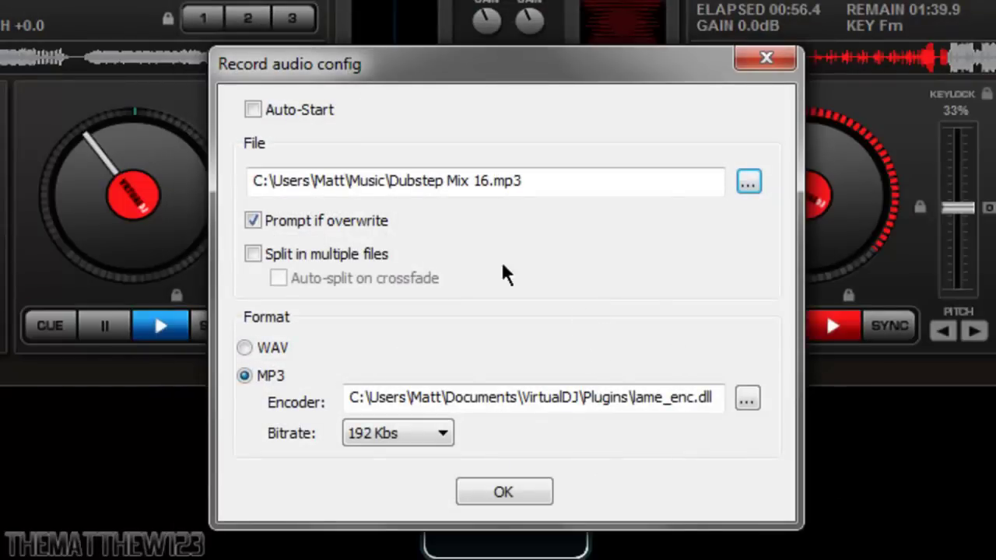
Examine the bitrate choices for recording, keep the MP3 format at 192 Kbs, and accept the recording configuration.
{"action": "left_click", "coordinate": [387, 433]}
{"action": "left_click", "coordinate": [387, 433]}
{"action": "left_click", "coordinate": [387, 433]}
{"action": "left_click", "coordinate": [408, 434]}
{"action": "left_click", "coordinate": [409, 435]}
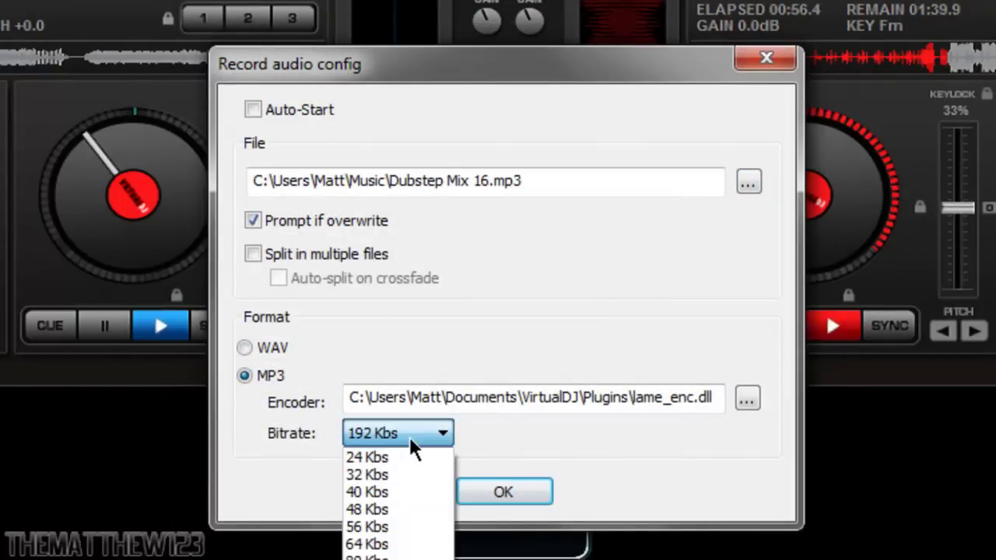
{"action": "left_click", "coordinate": [408, 435]}
{"action": "left_click", "coordinate": [259, 380]}
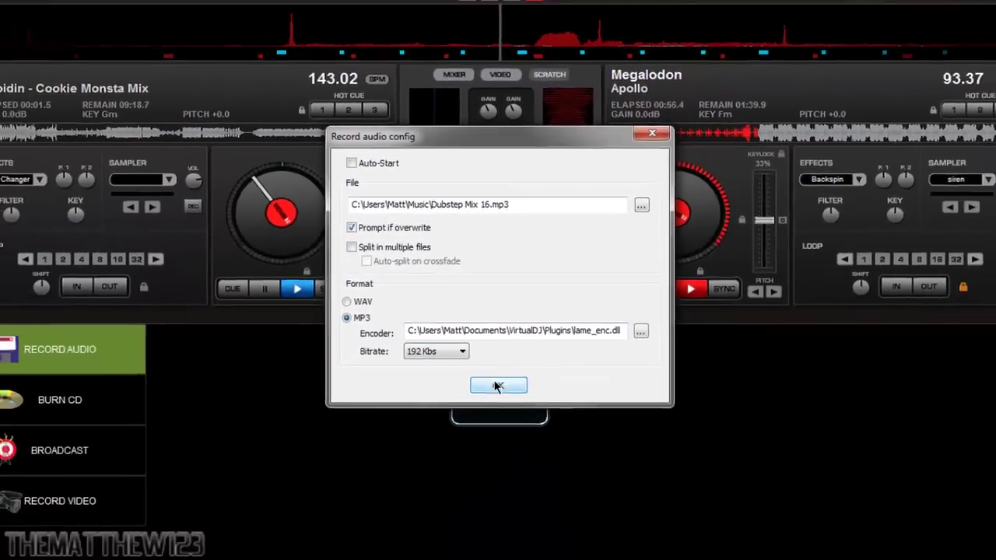
{"action": "left_click", "coordinate": [491, 406]}
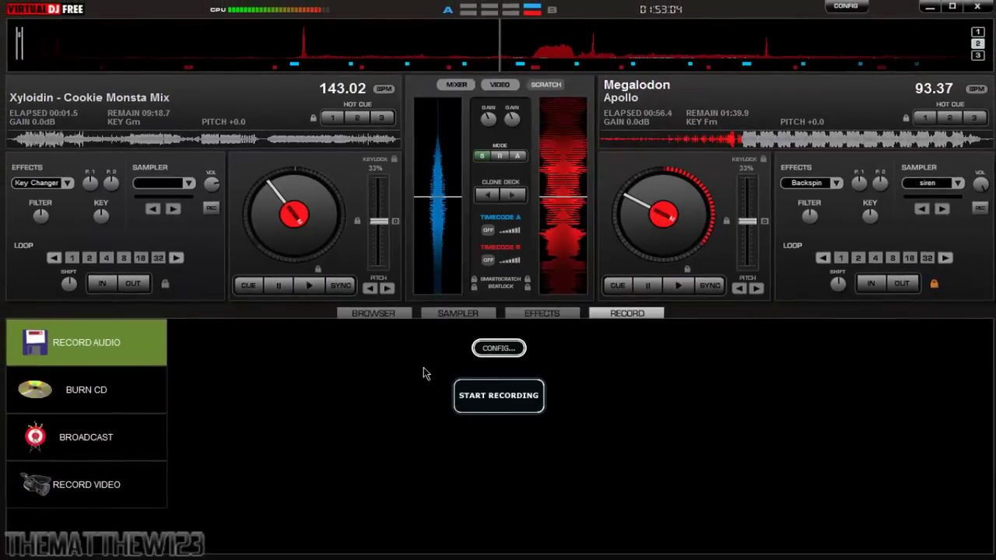
Return to the song browser and clear the "xyloidin" search from the iTunes Music playlist.
{"action": "left_click", "coordinate": [402, 314]}
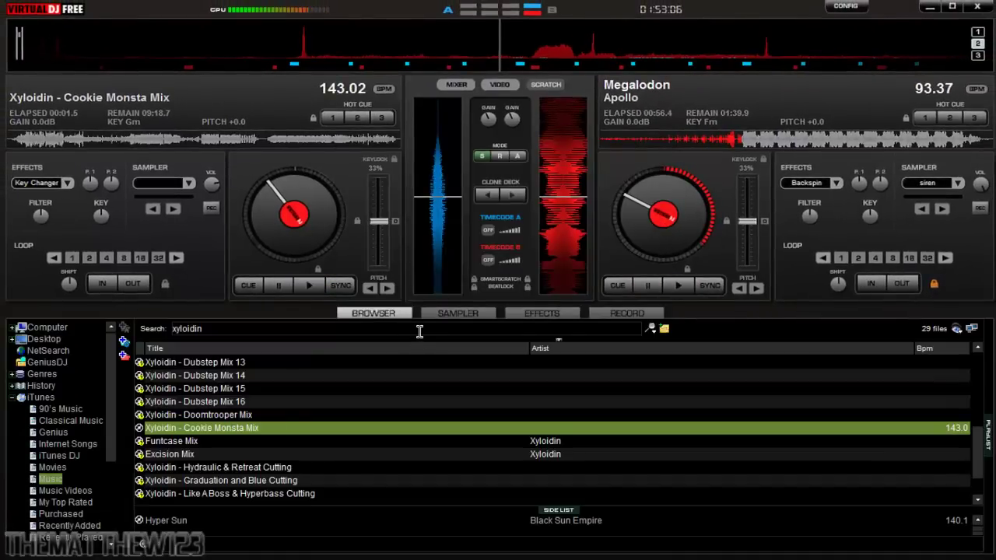
{"action": "left_click", "coordinate": [420, 331]}
{"action": "key", "text": "ctrl+a"}
{"action": "key", "text": "BackSpace"}
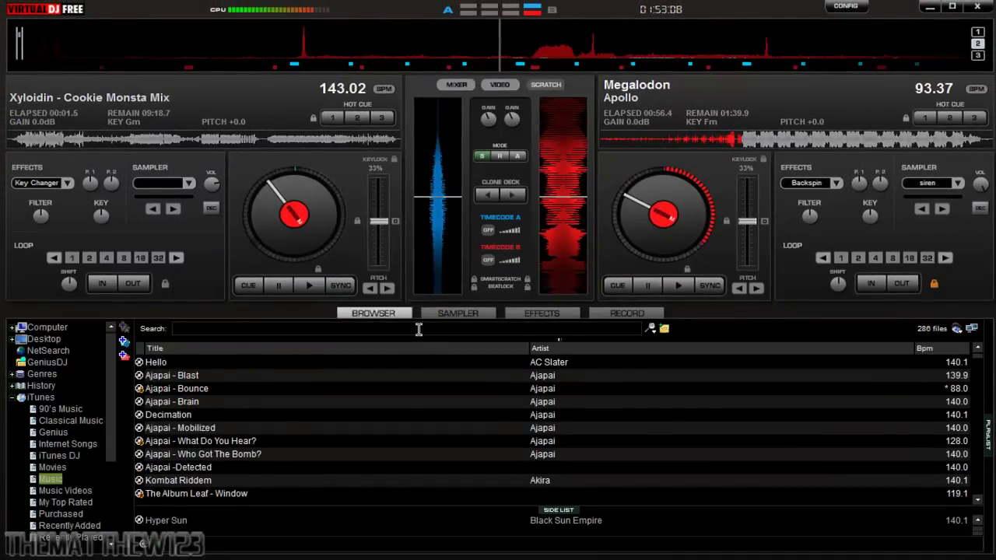